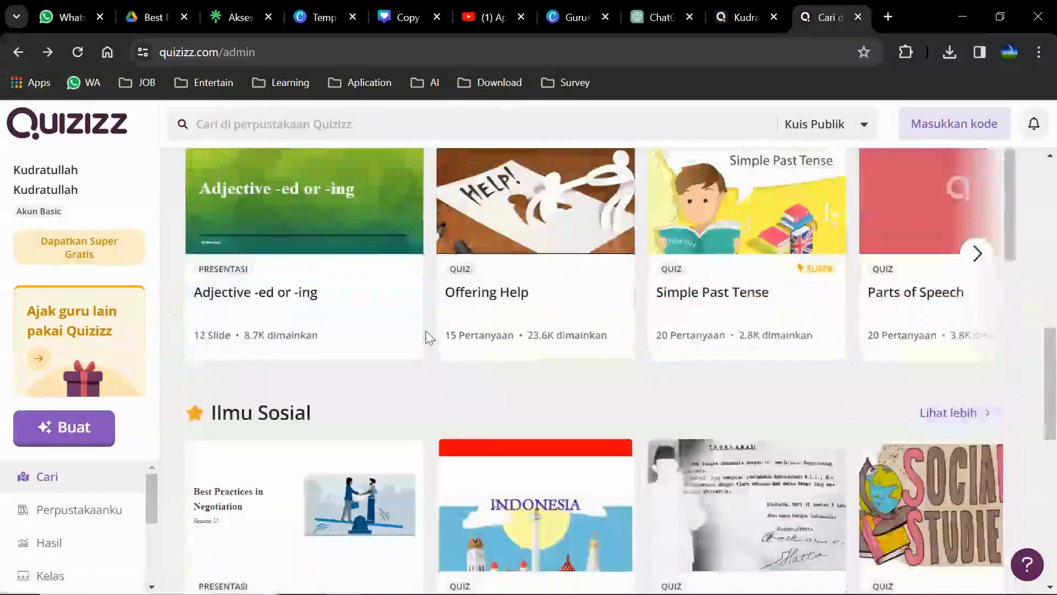
Step: Look through the public quiz collections, the personal library, and the reports, classes and settings pages, ending on the quiz search page
{"action": "scroll", "coordinate": [425, 330], "scroll_direction": "down", "scroll_amount": 2}
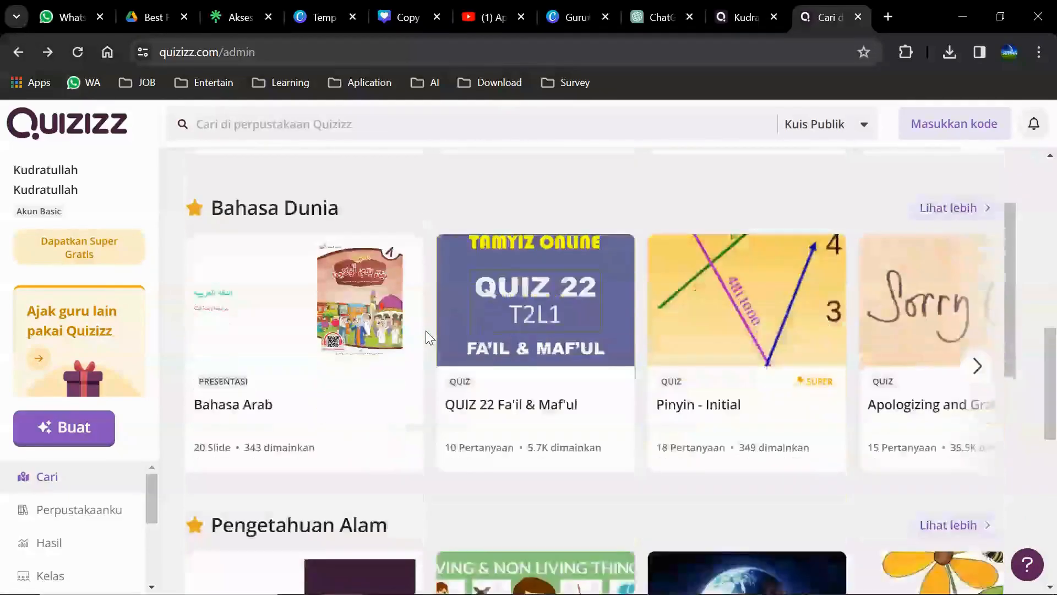
{"action": "scroll", "coordinate": [94, 468], "scroll_direction": "down", "scroll_amount": 2}
{"action": "scroll", "coordinate": [96, 484], "scroll_direction": "up", "scroll_amount": 2}
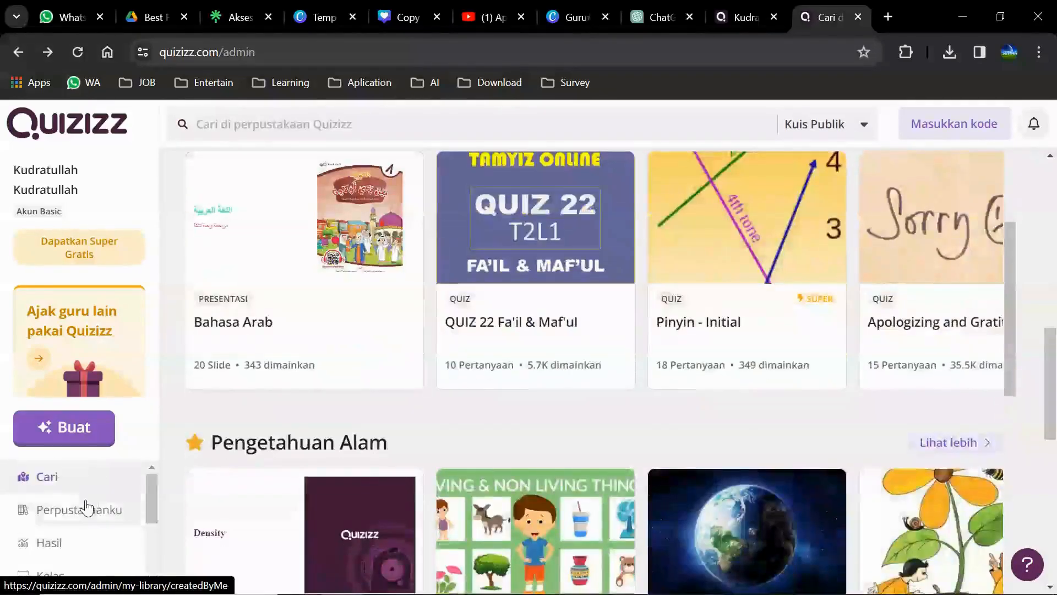
{"action": "left_click", "coordinate": [82, 513]}
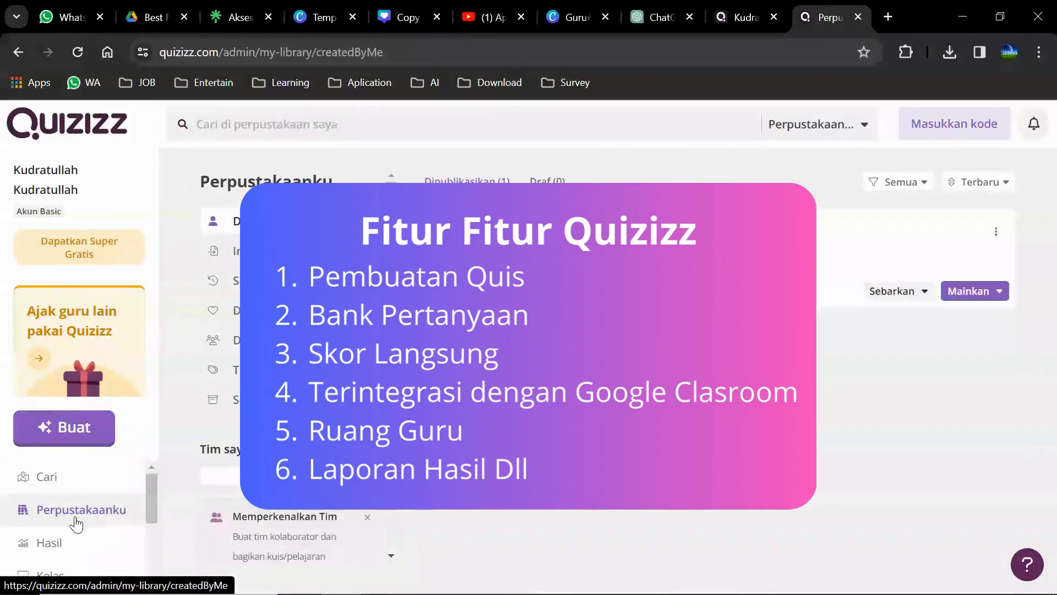
{"action": "left_click", "coordinate": [50, 541]}
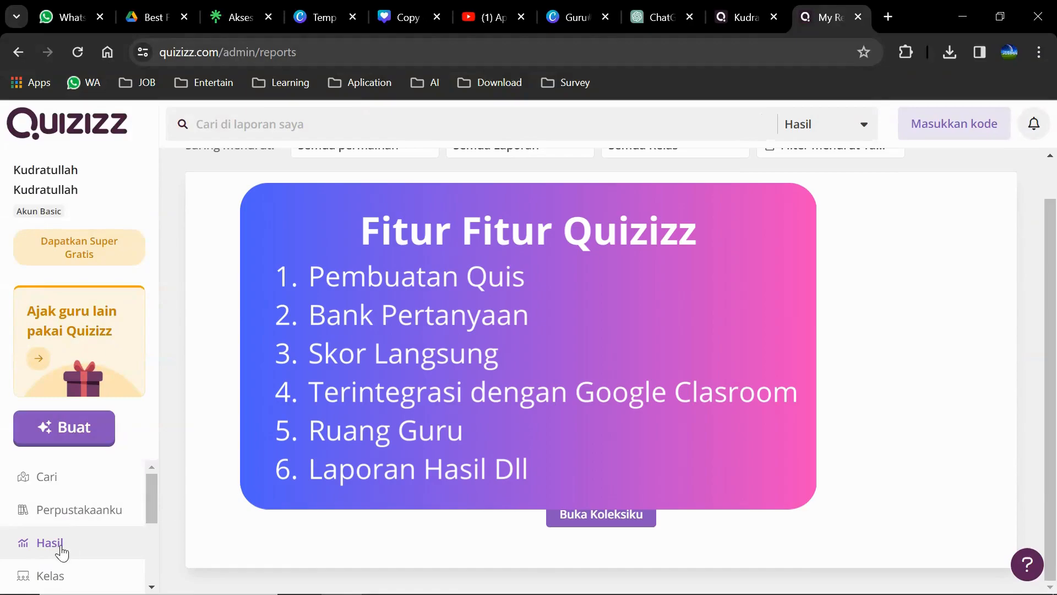
{"action": "left_click", "coordinate": [22, 576]}
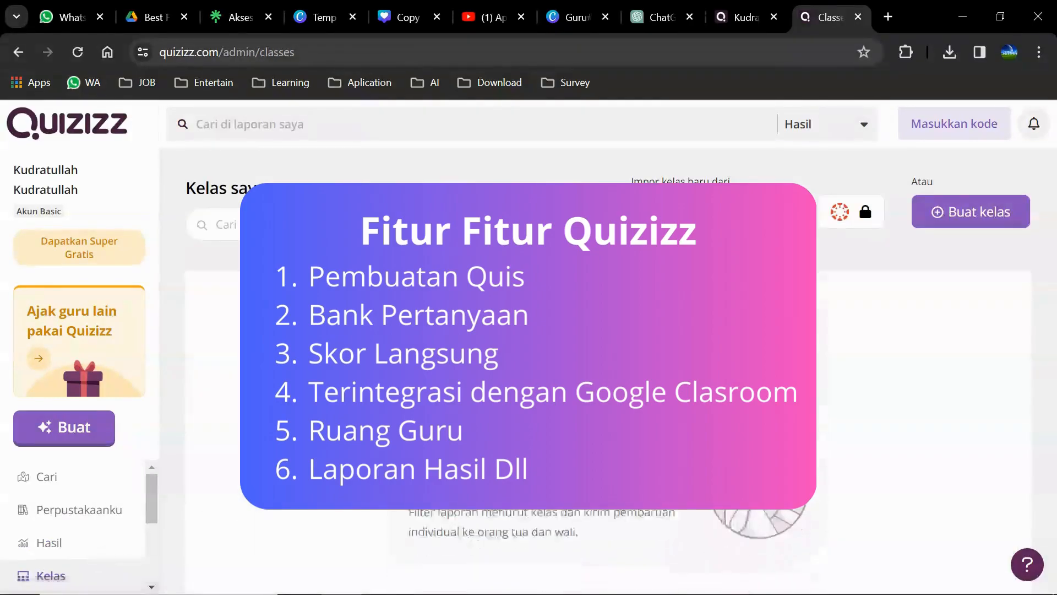
{"action": "scroll", "coordinate": [55, 533], "scroll_direction": "down", "scroll_amount": 2}
{"action": "left_click", "coordinate": [55, 528]}
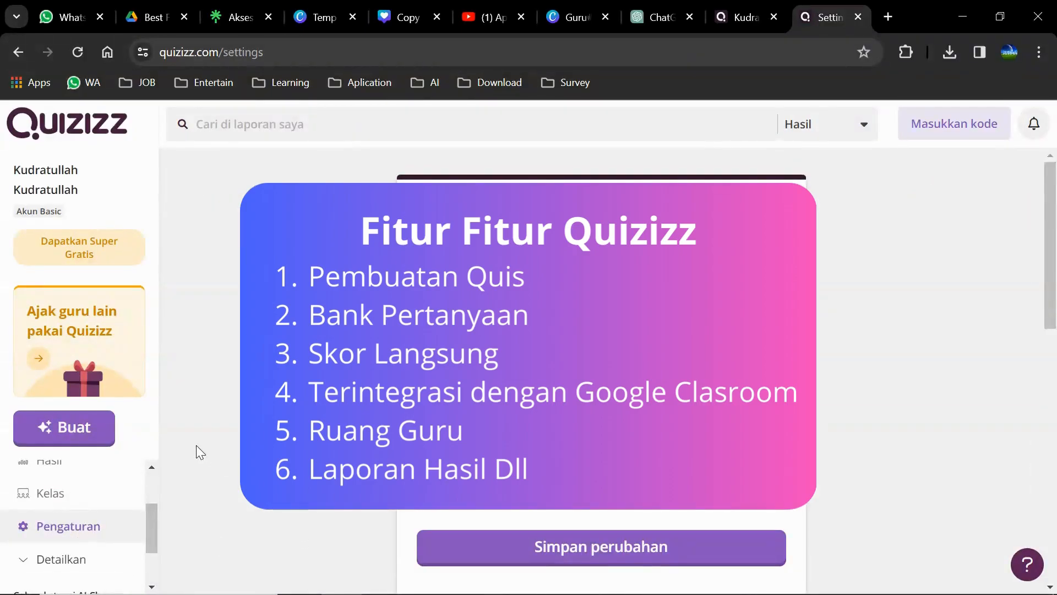
{"action": "left_click", "coordinate": [58, 499]}
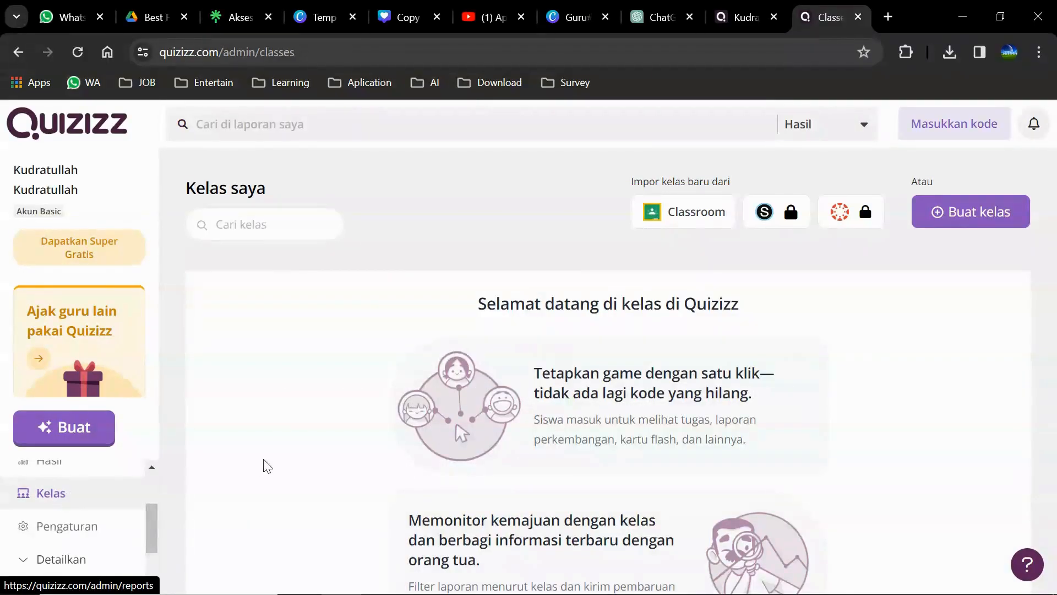
{"action": "scroll", "coordinate": [110, 501], "scroll_direction": "up", "scroll_amount": 2}
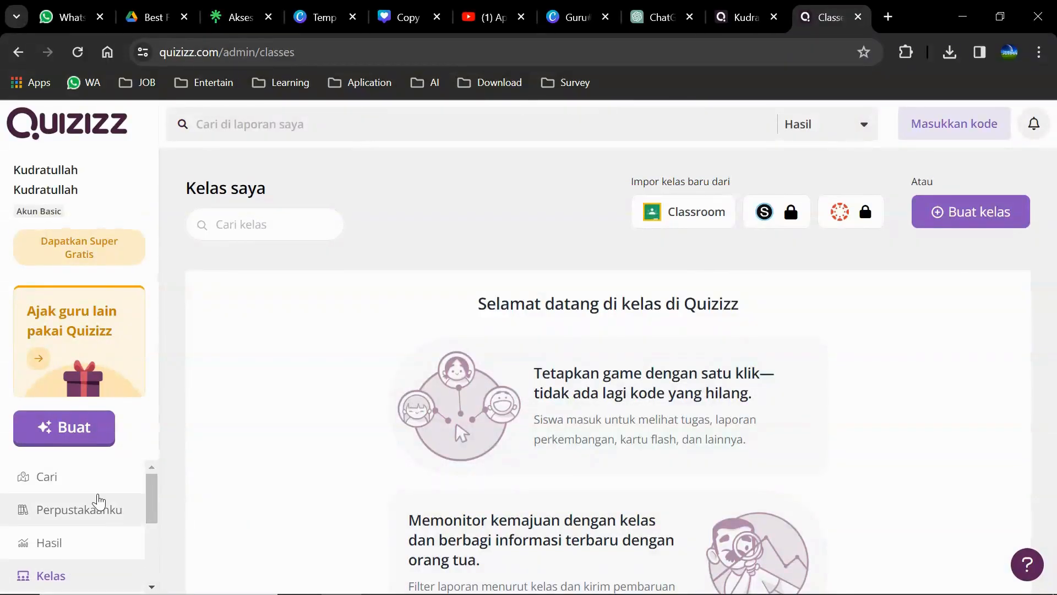
{"action": "left_click", "coordinate": [80, 489]}
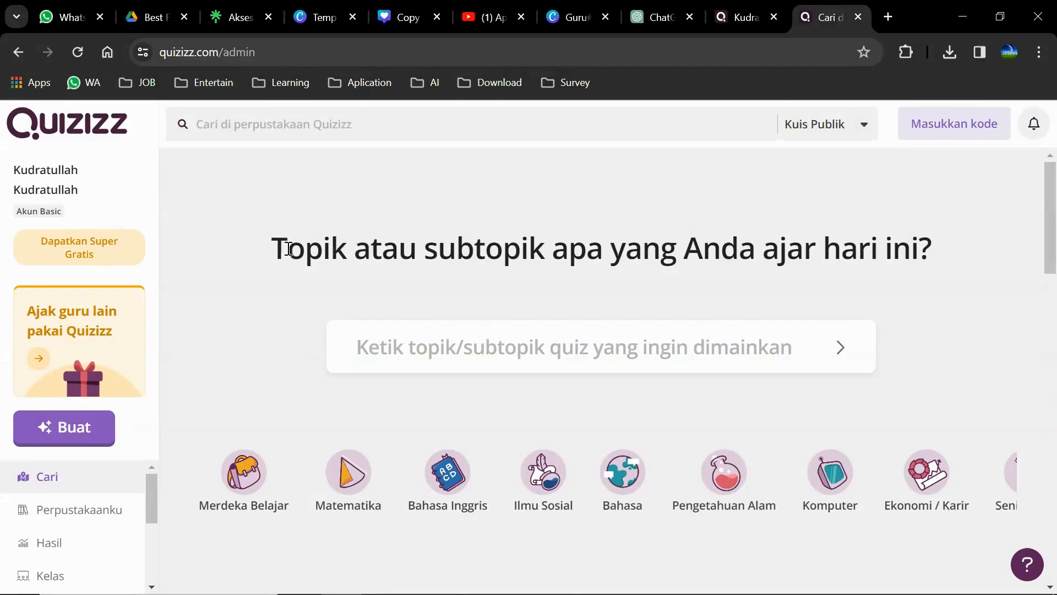
Step: In a new browser window, search Google for "quizizz" and open the Quizizz home page
{"action": "key", "text": "ctrl+n"}
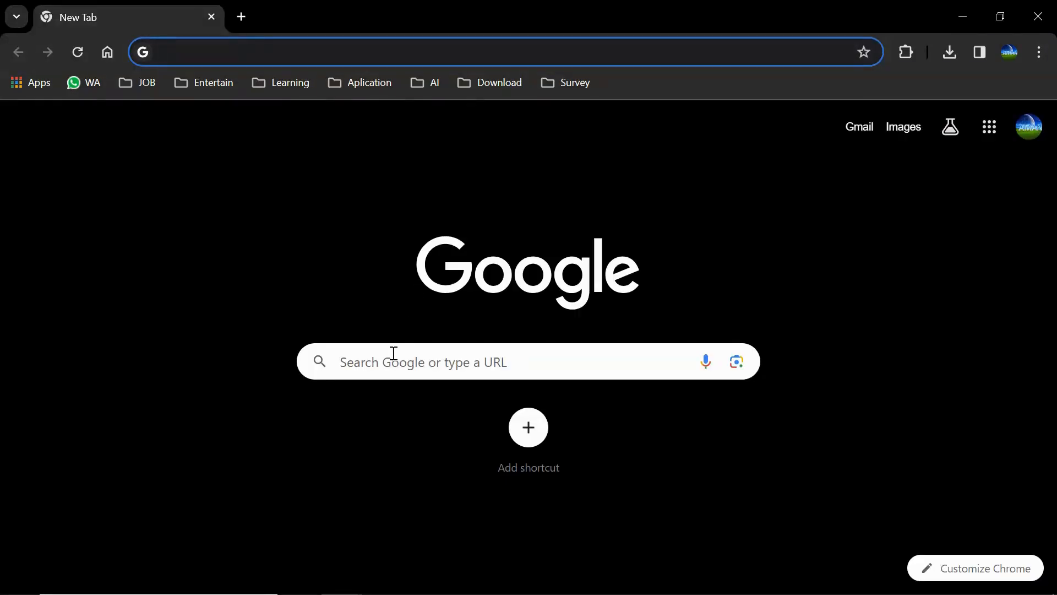
{"action": "left_click", "coordinate": [420, 362]}
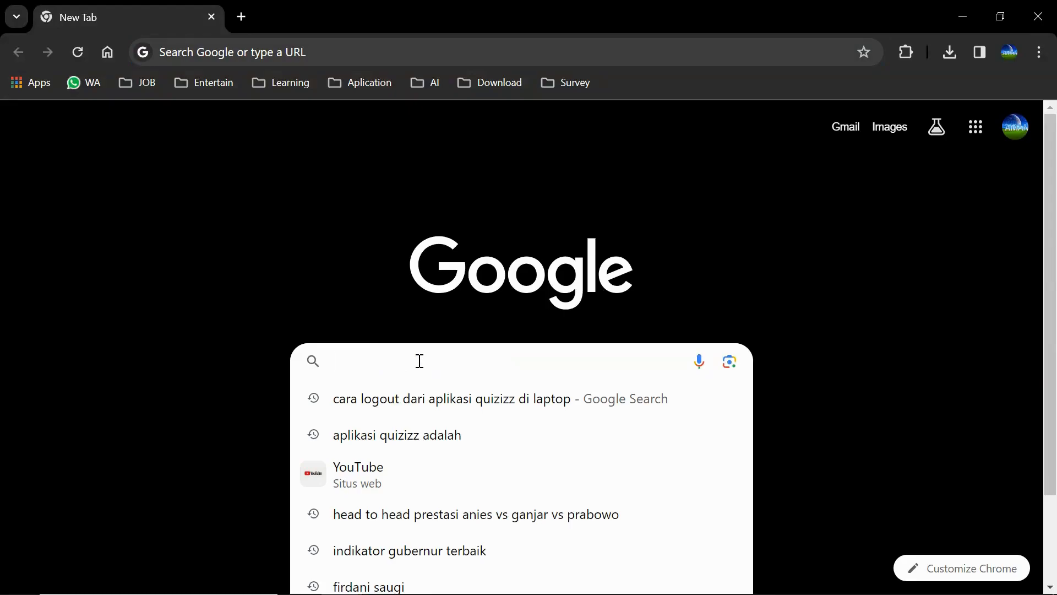
{"action": "type", "text": "quizz"}
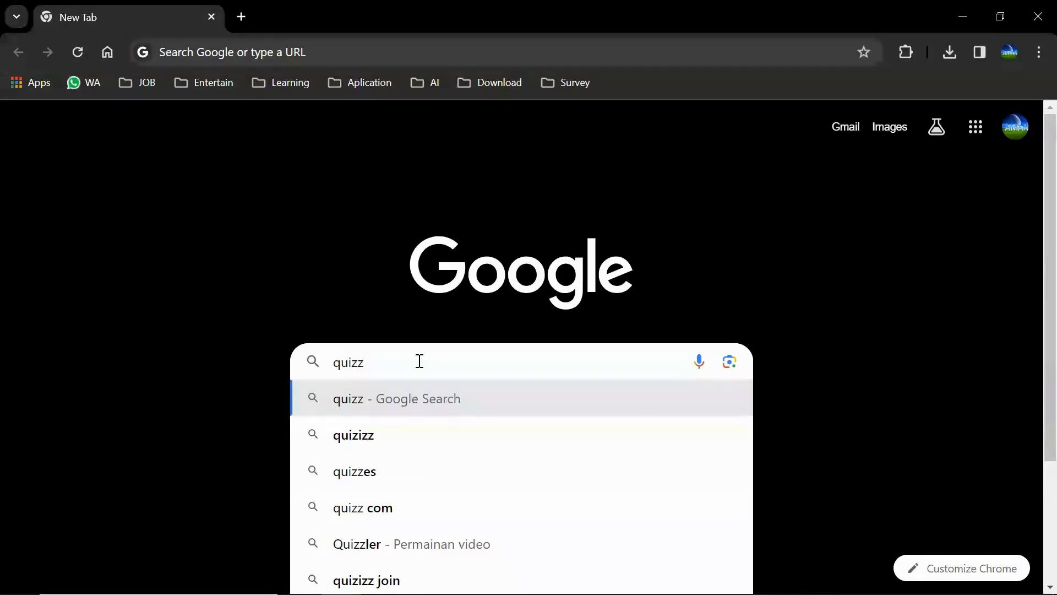
{"action": "key", "text": "BackSpace"}
{"action": "type", "text": "izz"}
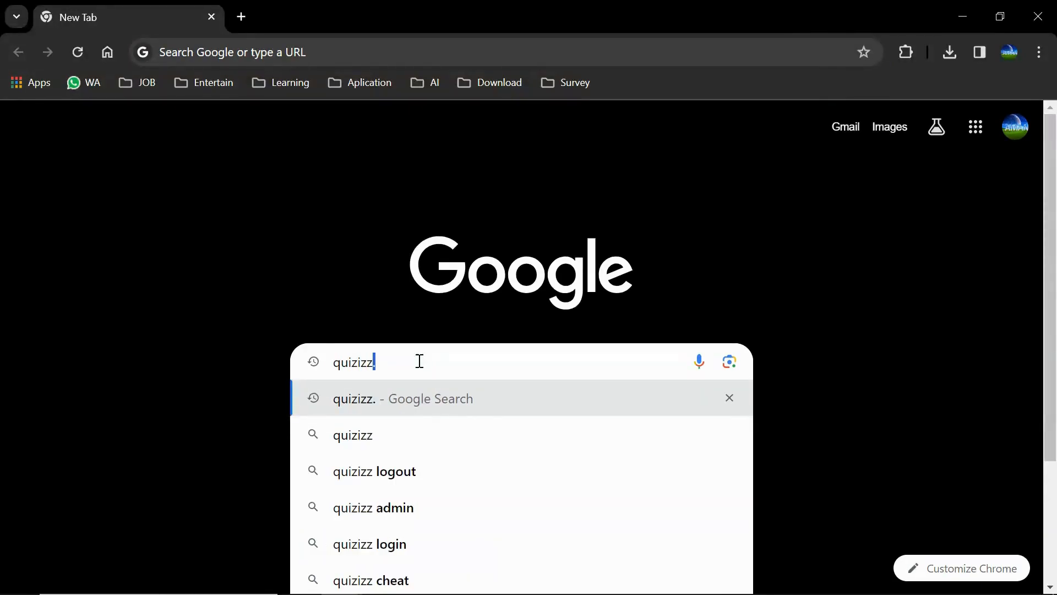
{"action": "key", "text": "Return"}
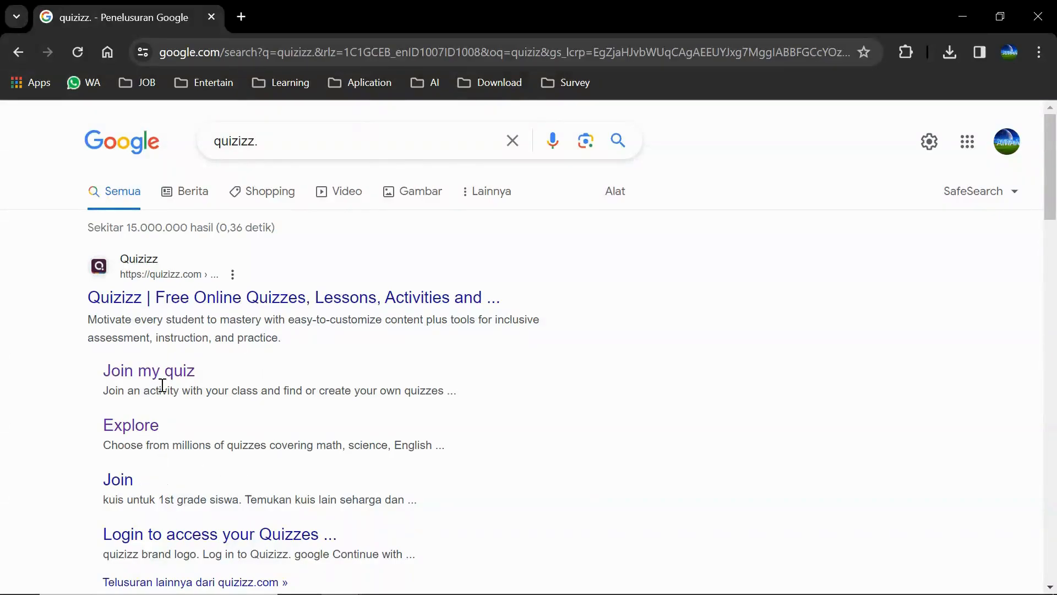
{"action": "left_click", "coordinate": [178, 301]}
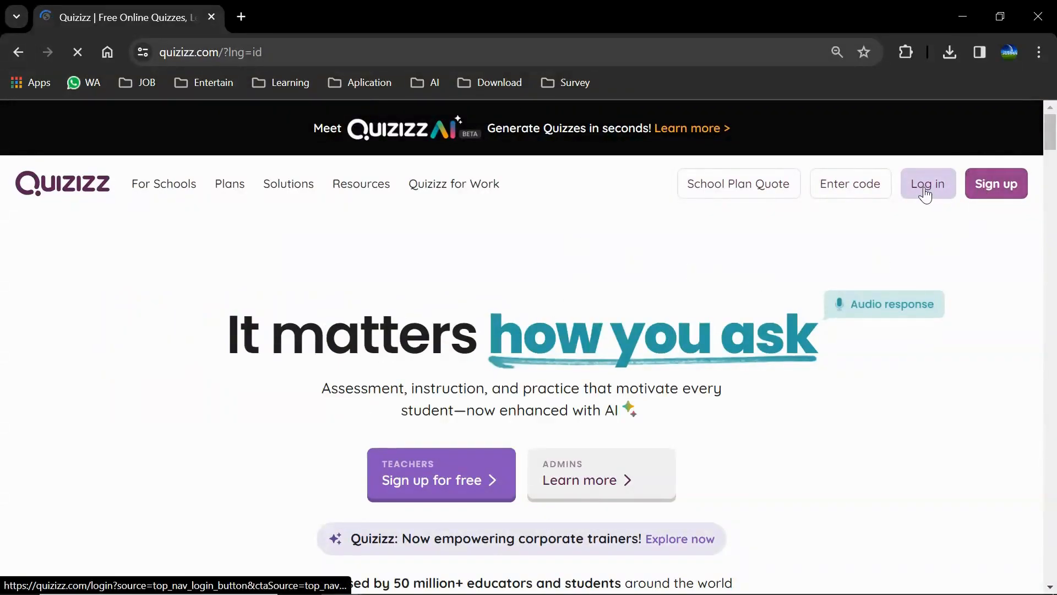
Step: Go to the Quizizz sign-up page and continue with the existing Google account
{"action": "left_click", "coordinate": [998, 196]}
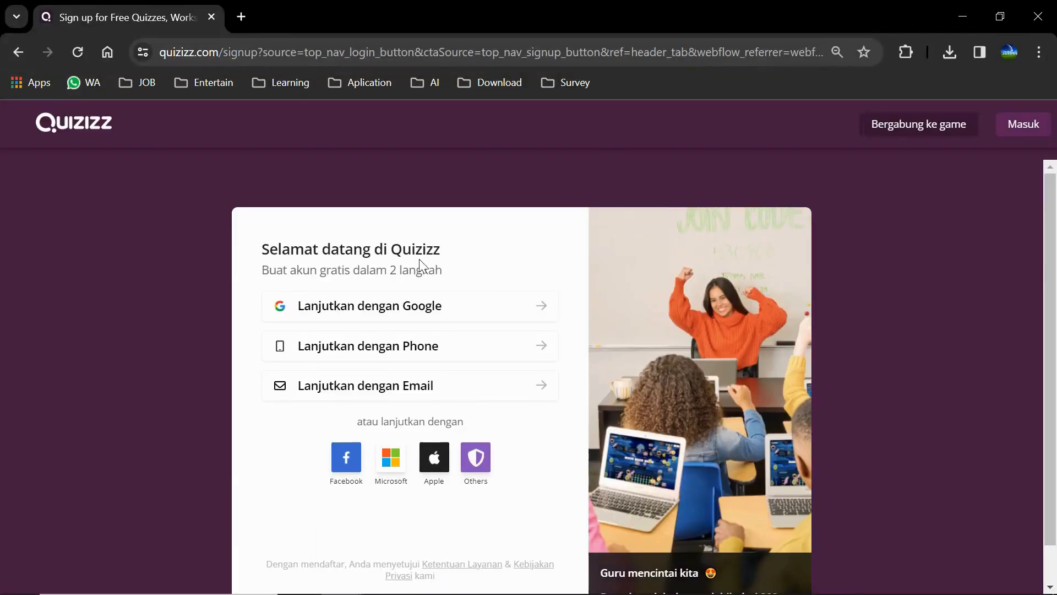
{"action": "left_click", "coordinate": [361, 307]}
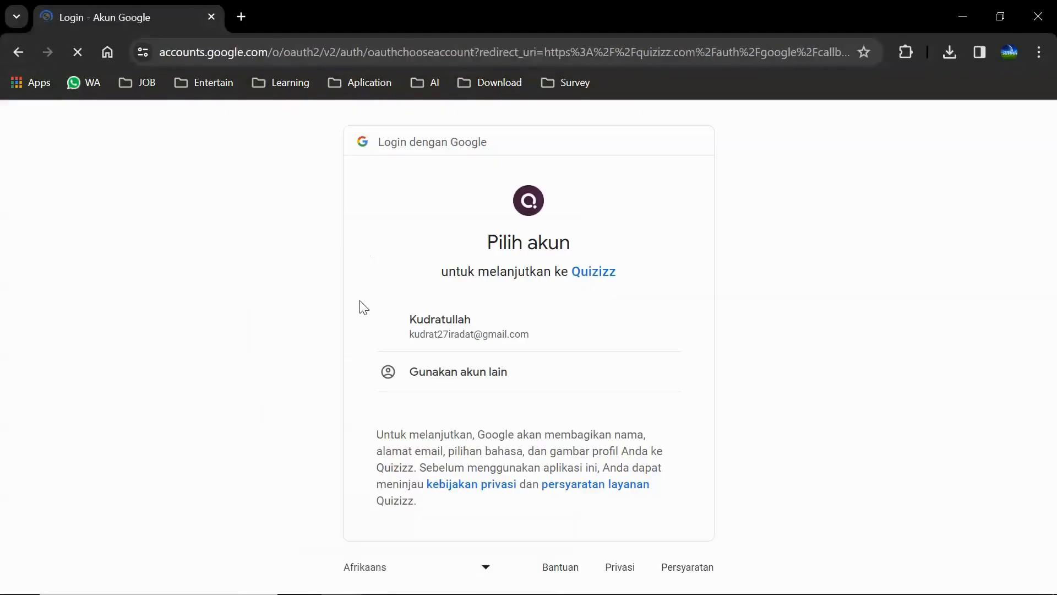
{"action": "left_click", "coordinate": [462, 330]}
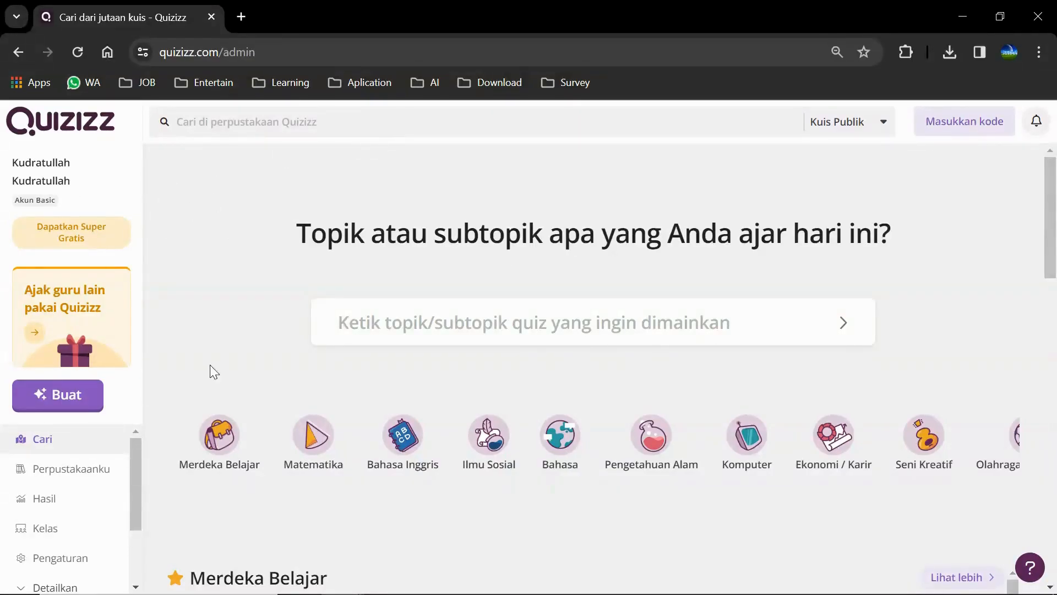
Step: Start creating a new quiz and choose "Unggah dokumen" as the creation method
{"action": "left_click", "coordinate": [56, 396]}
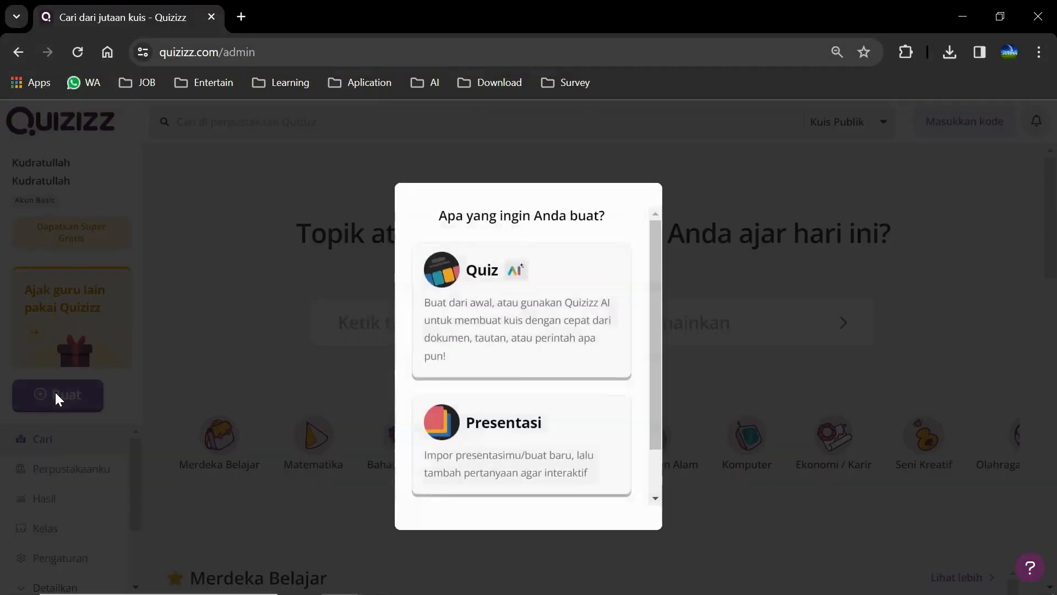
{"action": "left_click", "coordinate": [473, 262]}
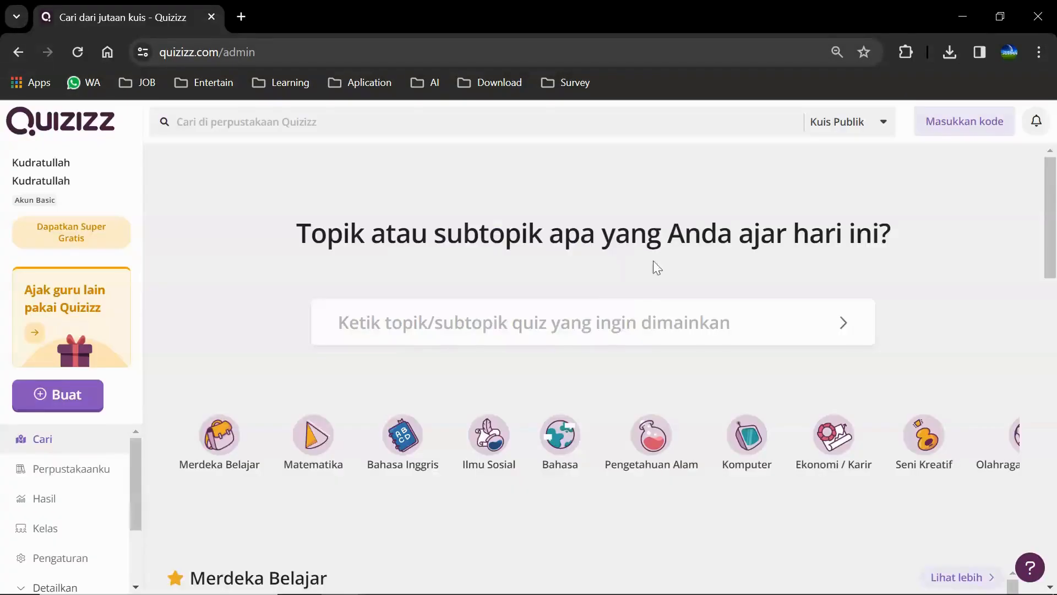
{"action": "left_click", "coordinate": [74, 393]}
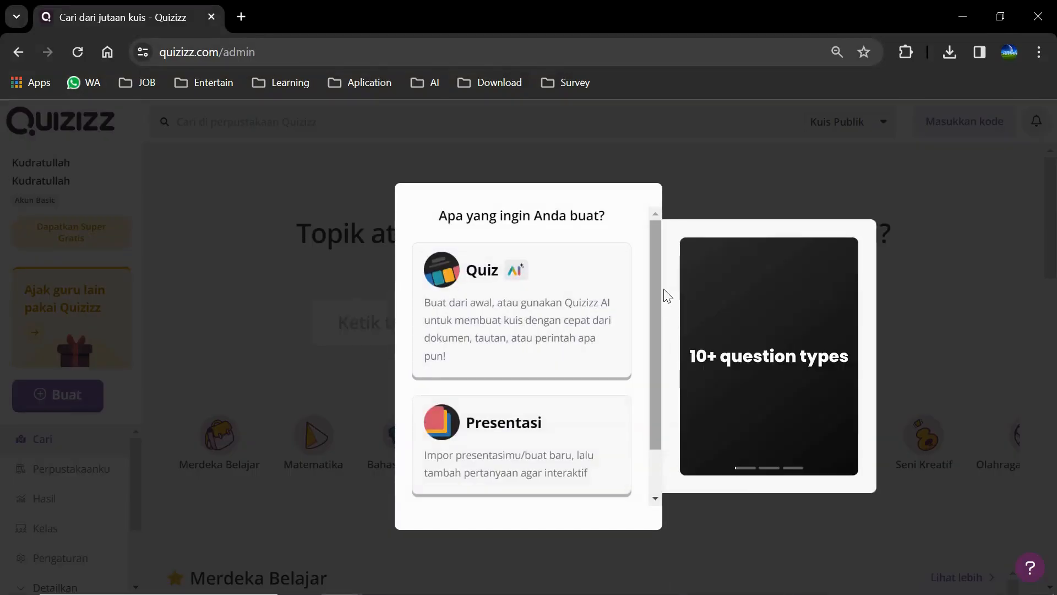
{"action": "left_click_drag", "start_coordinate": [654, 291], "coordinate": [656, 361]}
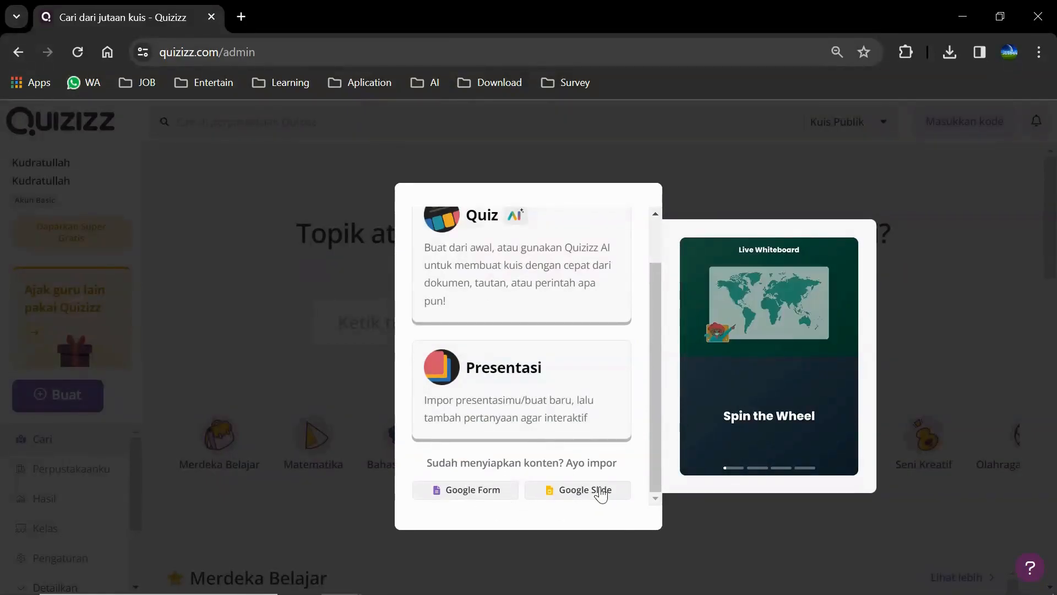
{"action": "left_click_drag", "start_coordinate": [659, 349], "coordinate": [665, 306]}
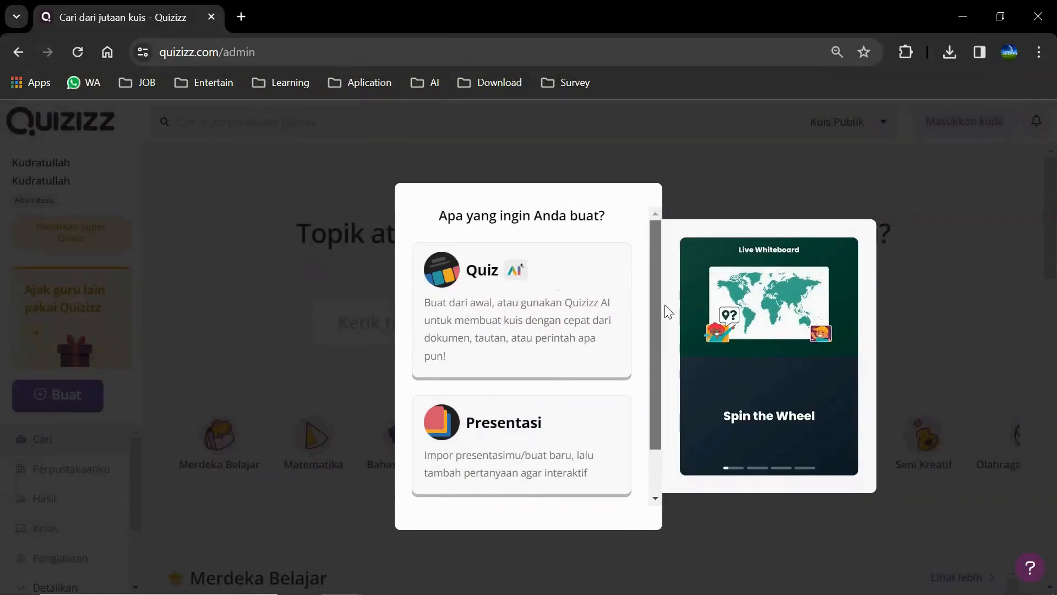
{"action": "left_click", "coordinate": [511, 357]}
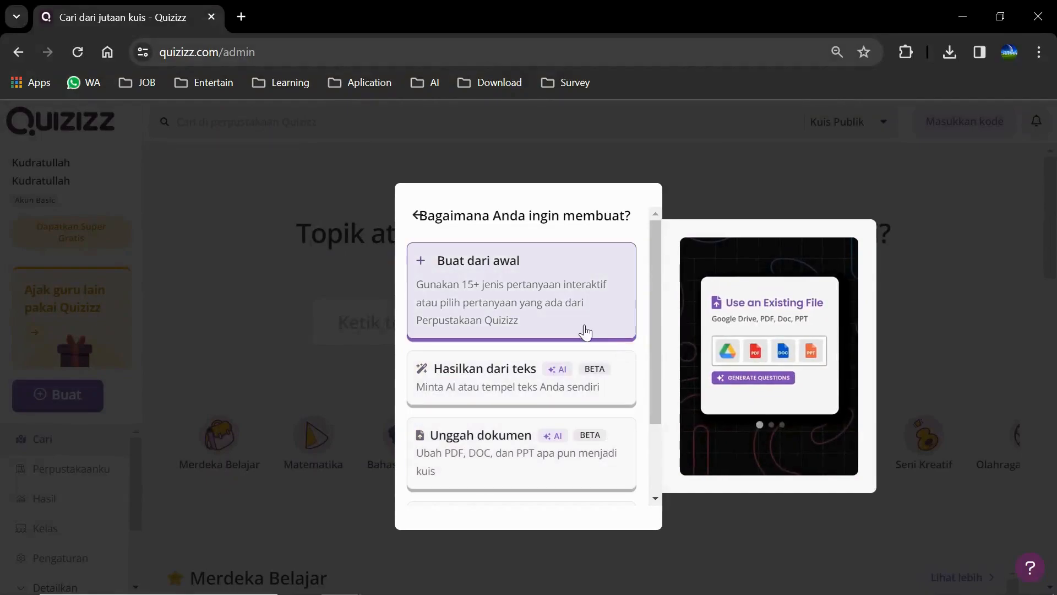
{"action": "left_click", "coordinate": [474, 447]}
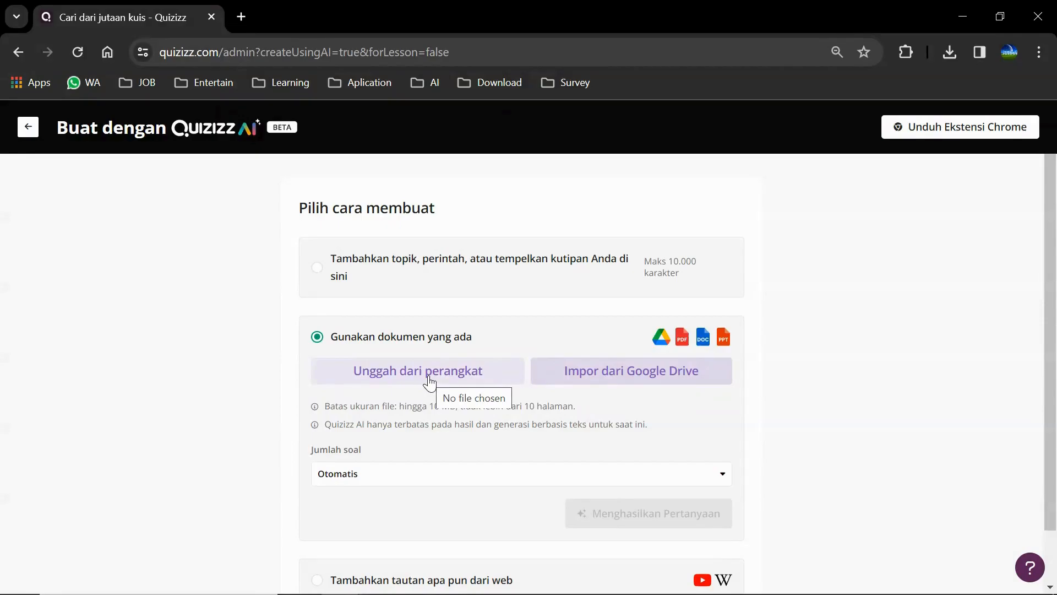
Step: Upload the Word document "Kuis Sistem Pernafasan _ Quizizz" from the computer as the quiz source
{"action": "left_click", "coordinate": [368, 369]}
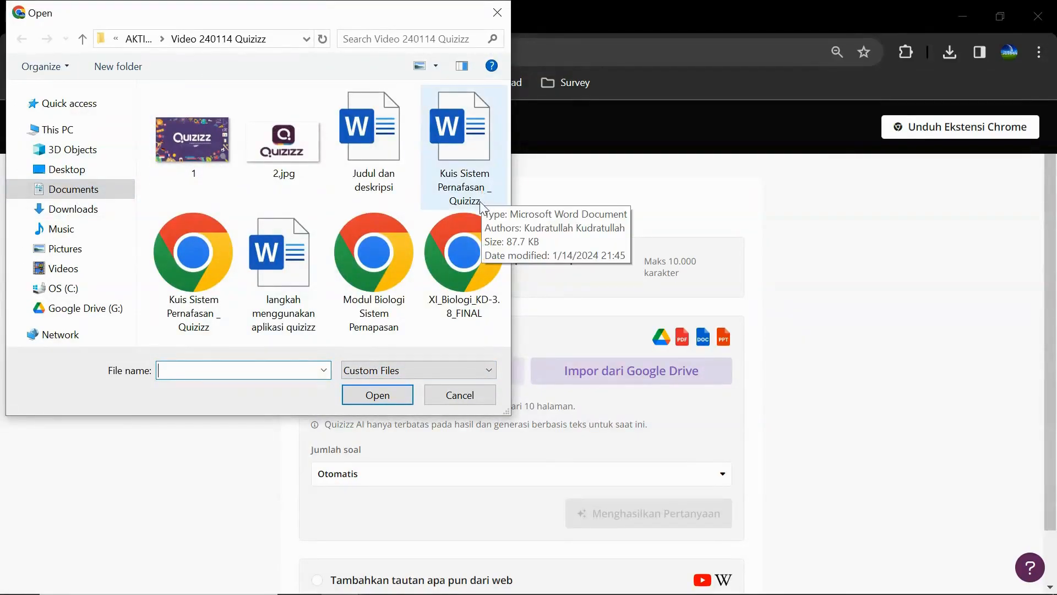
{"action": "left_click", "coordinate": [474, 150]}
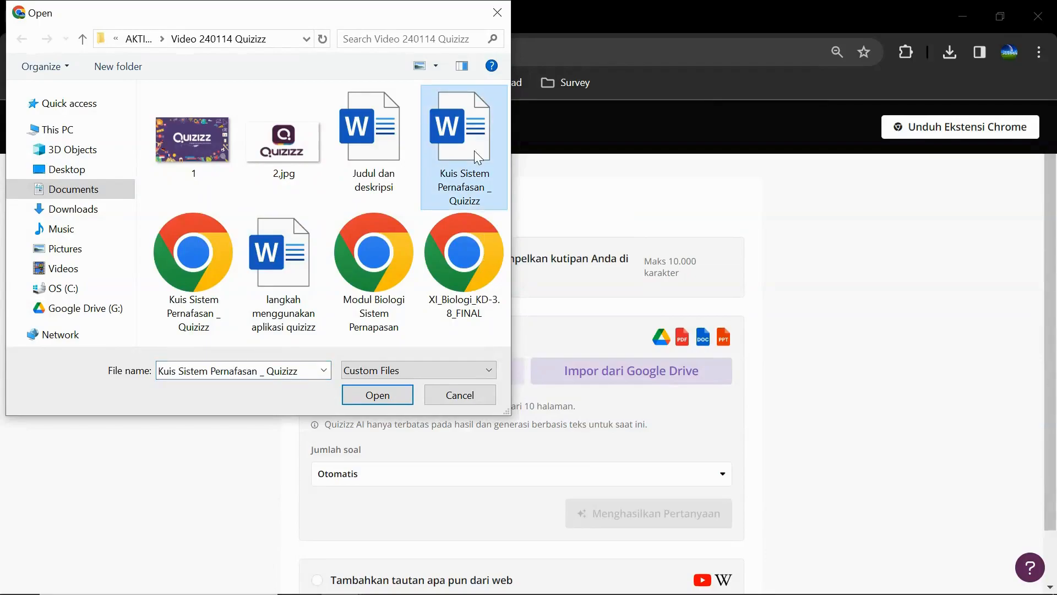
{"action": "left_click", "coordinate": [362, 395]}
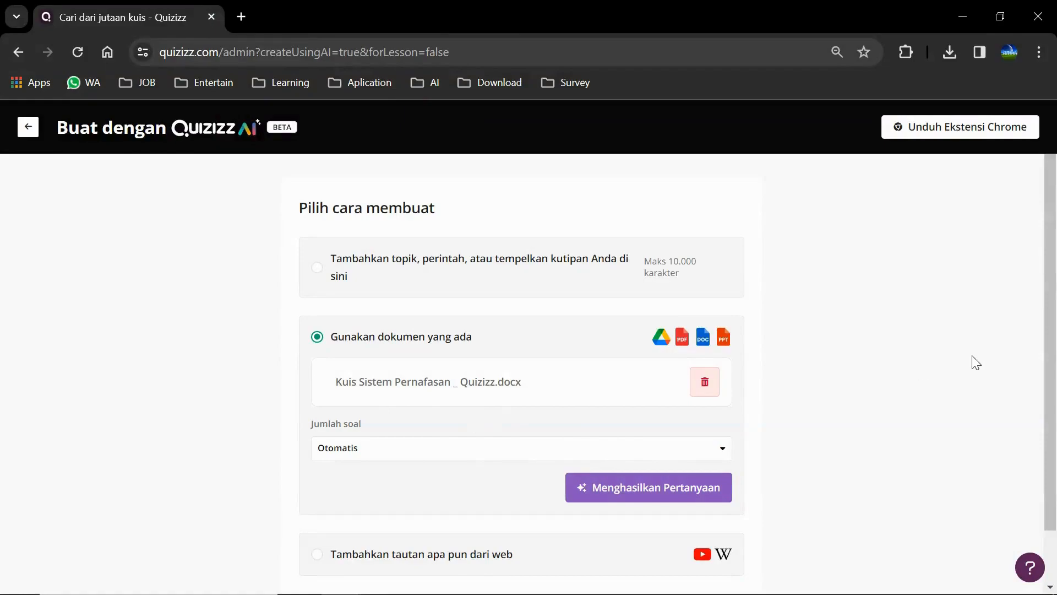
Step: Set the number of questions to 10 and request question generation from the uploaded document
{"action": "left_click_drag", "start_coordinate": [1051, 286], "coordinate": [1052, 374]}
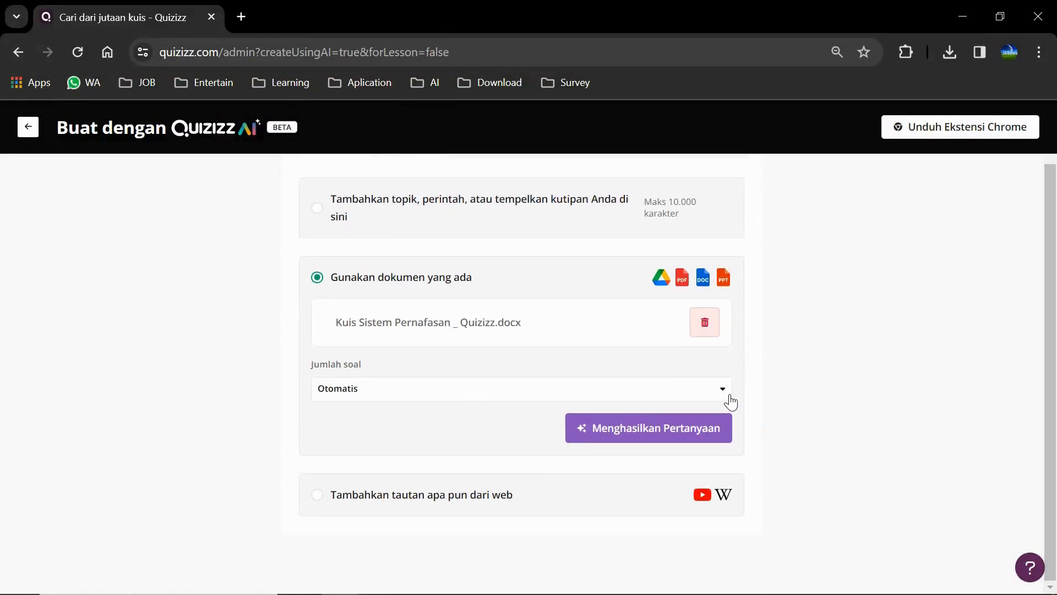
{"action": "left_click", "coordinate": [727, 393]}
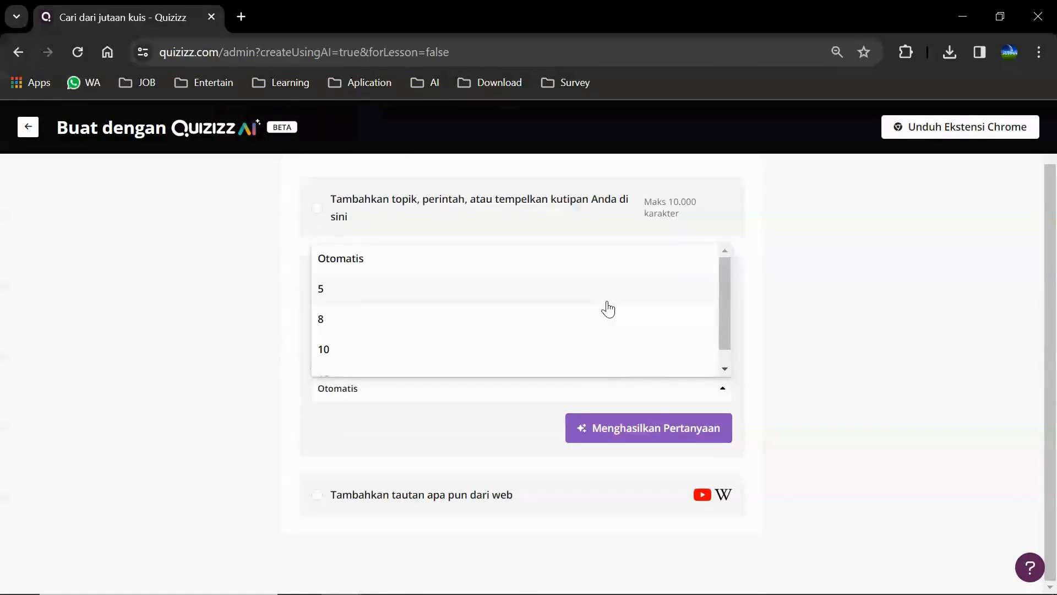
{"action": "left_click_drag", "start_coordinate": [724, 302], "coordinate": [728, 328]}
{"action": "left_click", "coordinate": [660, 329]}
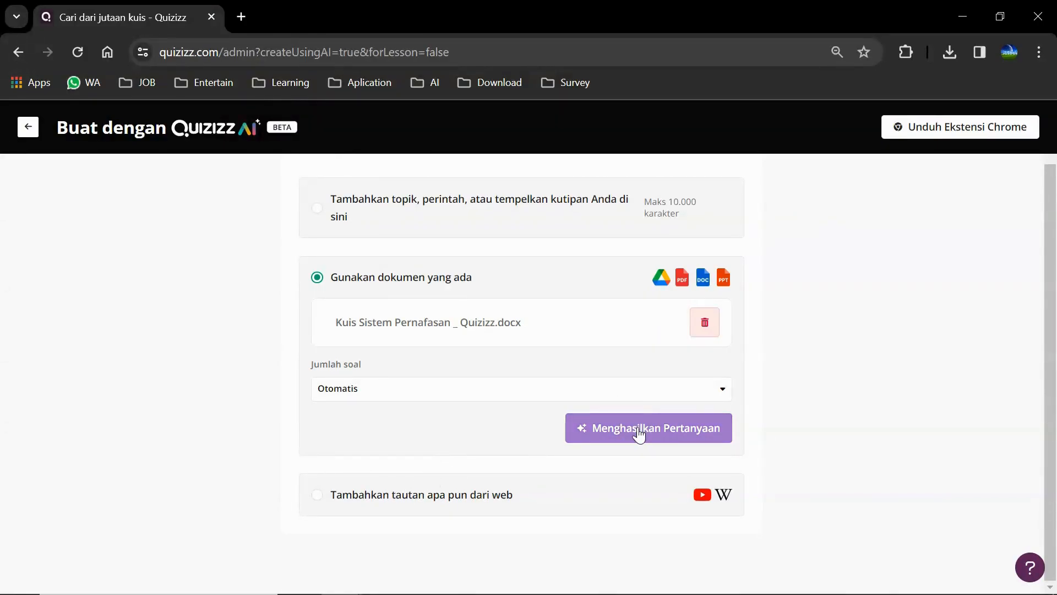
{"action": "left_click", "coordinate": [673, 394]}
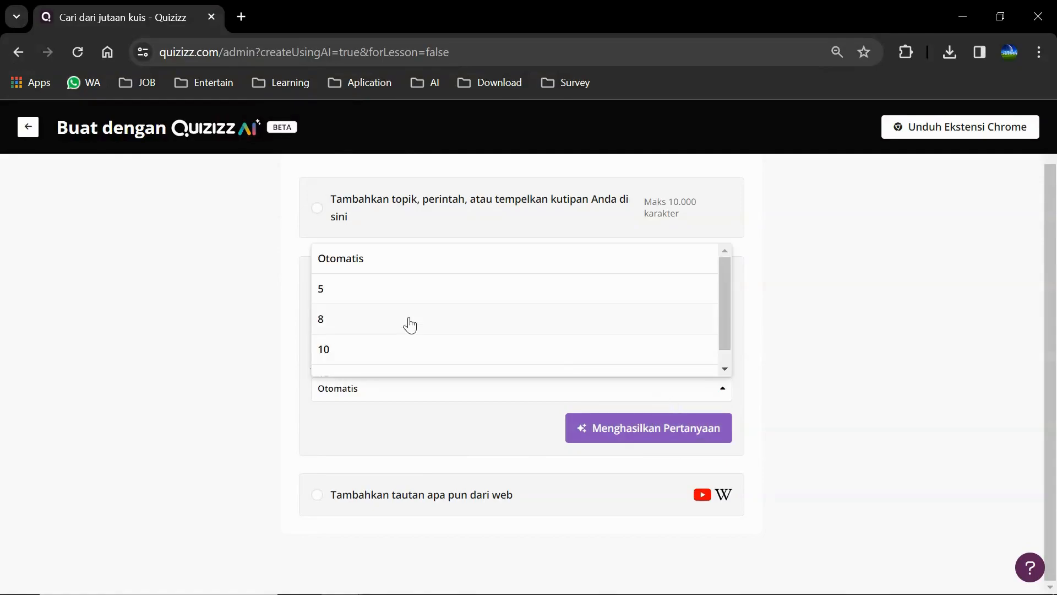
{"action": "left_click", "coordinate": [392, 349]}
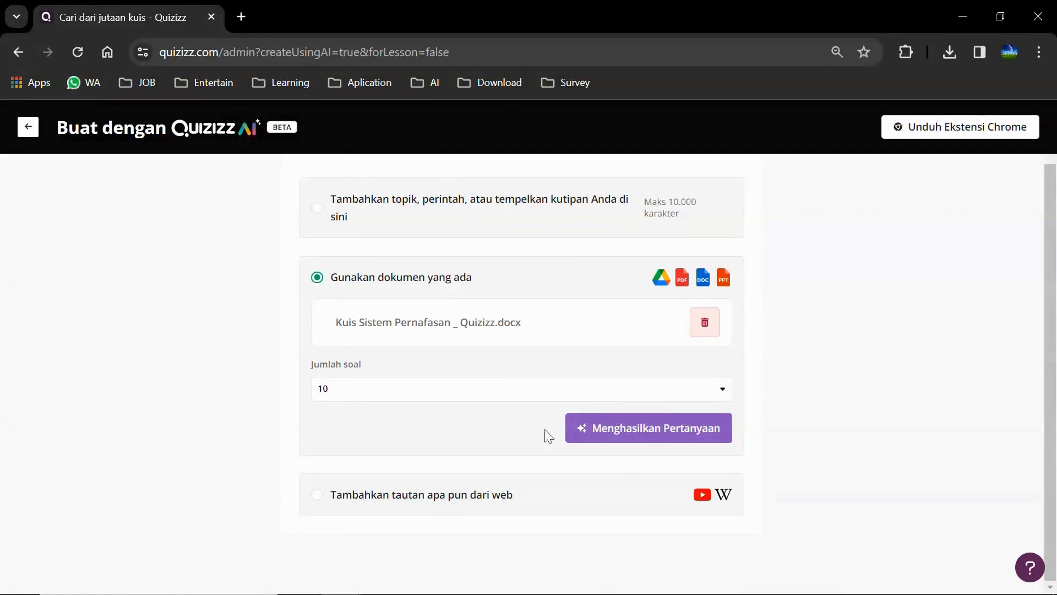
{"action": "left_click", "coordinate": [617, 435]}
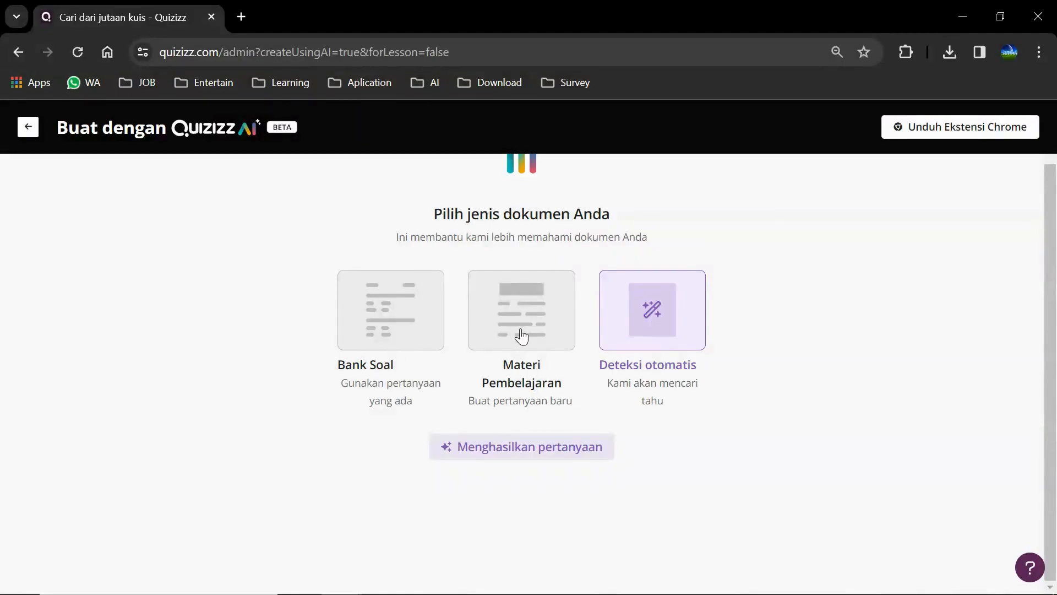
{"action": "scroll", "coordinate": [1055, 275], "scroll_direction": "up", "scroll_amount": 1}
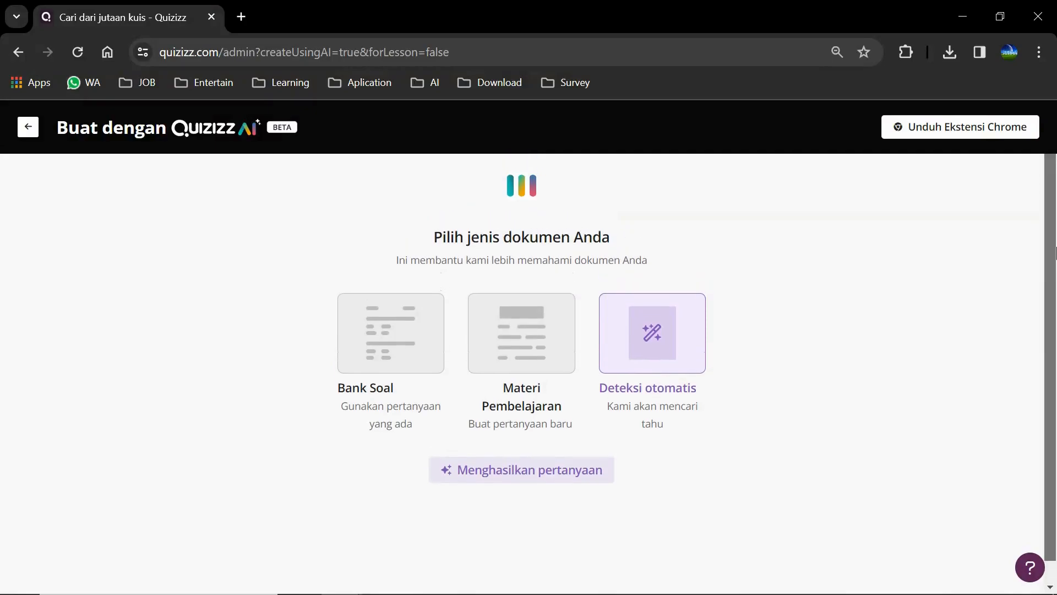
Step: Set the document type to "Materi Pembelajaran" and generate the quiz questions
{"action": "scroll", "coordinate": [1055, 252], "scroll_direction": "up", "scroll_amount": 1}
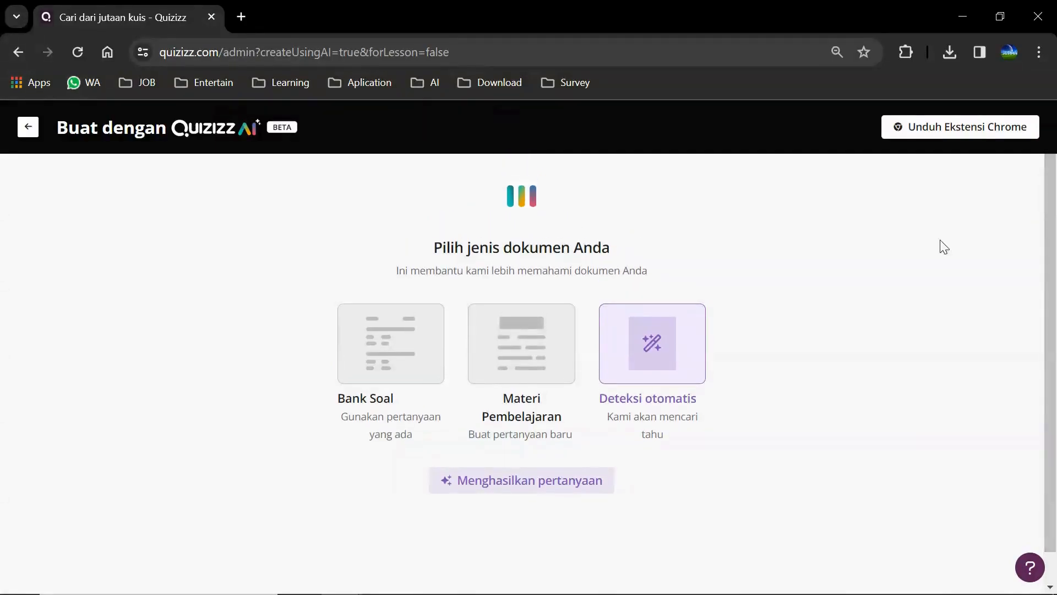
{"action": "left_click", "coordinate": [520, 347]}
{"action": "left_click", "coordinate": [489, 489]}
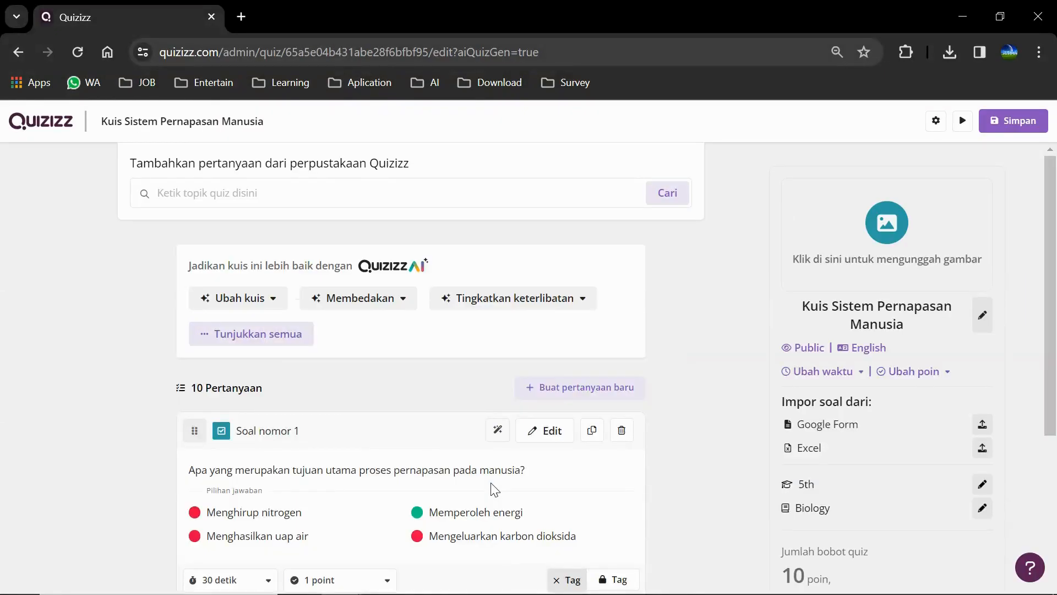
Step: Review the generated questions and their answer choices from question 1 through question 10
{"action": "left_click_drag", "start_coordinate": [1052, 182], "coordinate": [1055, 226]}
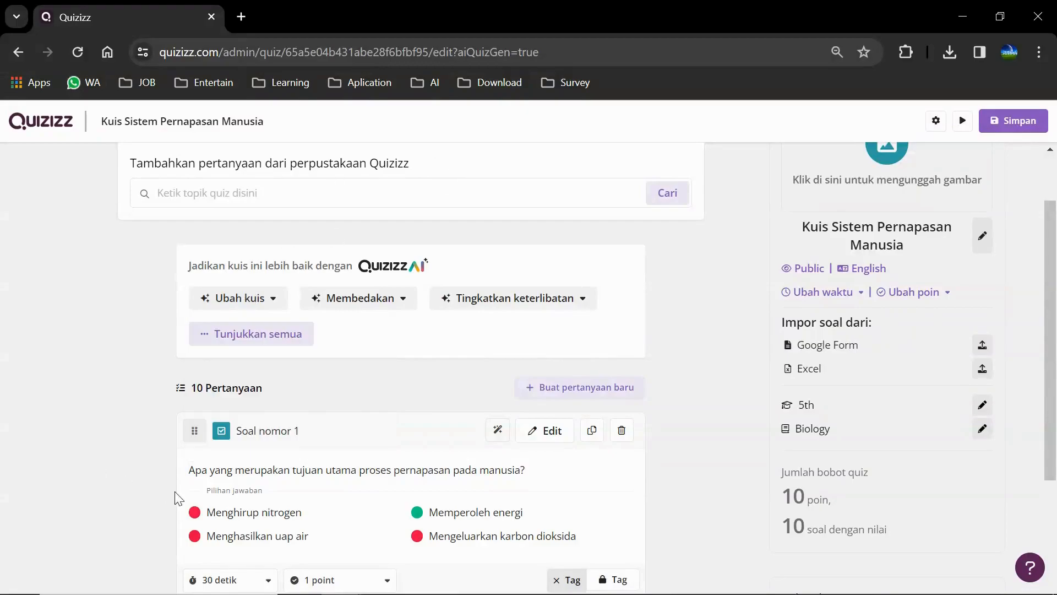
{"action": "scroll", "coordinate": [400, 497], "scroll_direction": "down", "scroll_amount": 3}
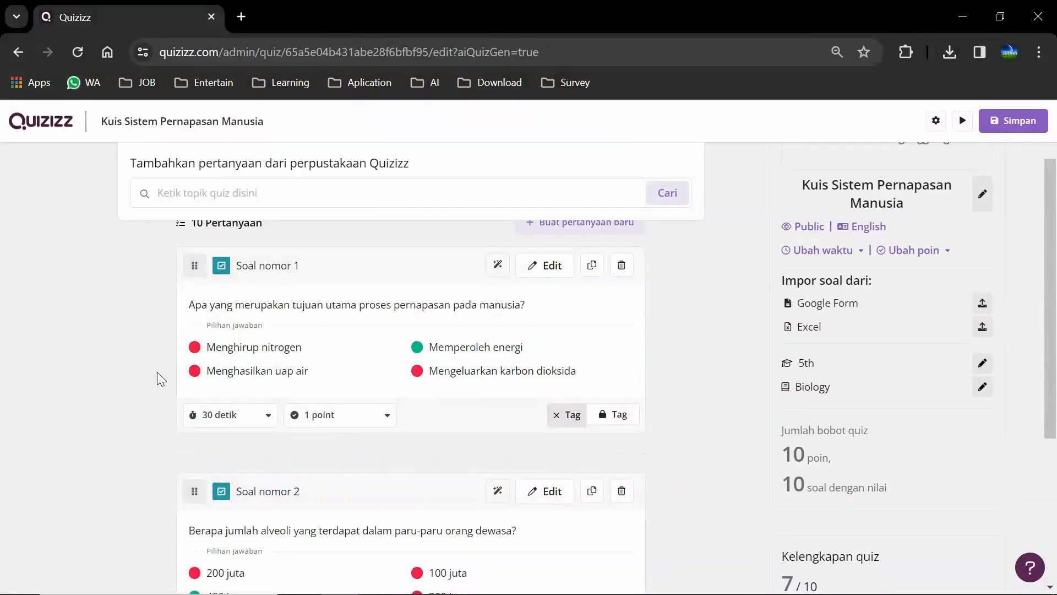
{"action": "scroll", "coordinate": [13, 361], "scroll_direction": "down", "scroll_amount": 3}
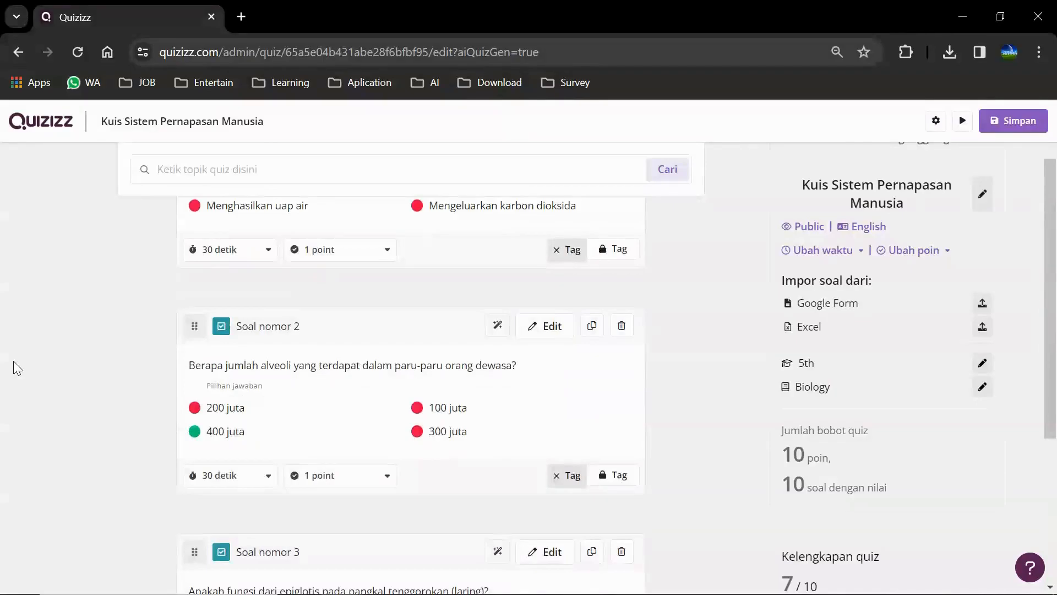
{"action": "scroll", "coordinate": [14, 361], "scroll_direction": "down", "scroll_amount": 5}
{"action": "scroll", "coordinate": [13, 361], "scroll_direction": "down", "scroll_amount": 10}
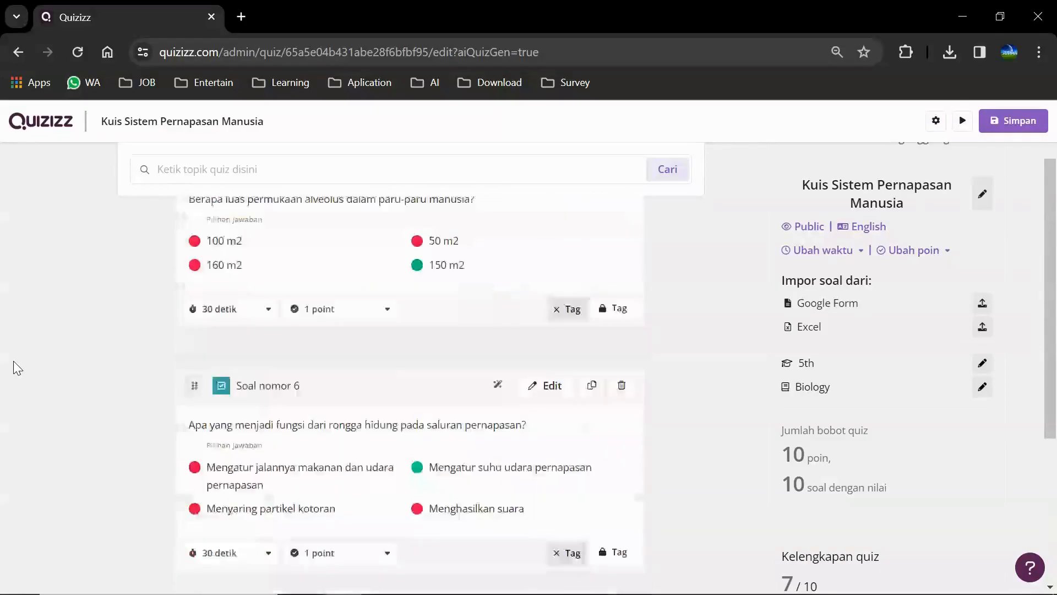
{"action": "scroll", "coordinate": [13, 361], "scroll_direction": "down", "scroll_amount": 10}
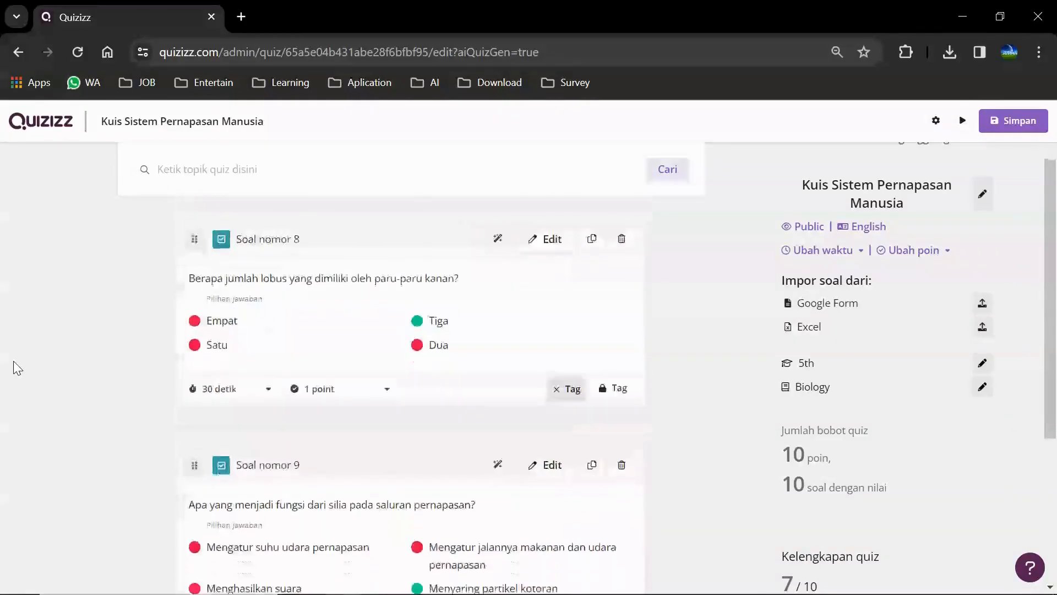
{"action": "scroll", "coordinate": [14, 361], "scroll_direction": "down", "scroll_amount": 6}
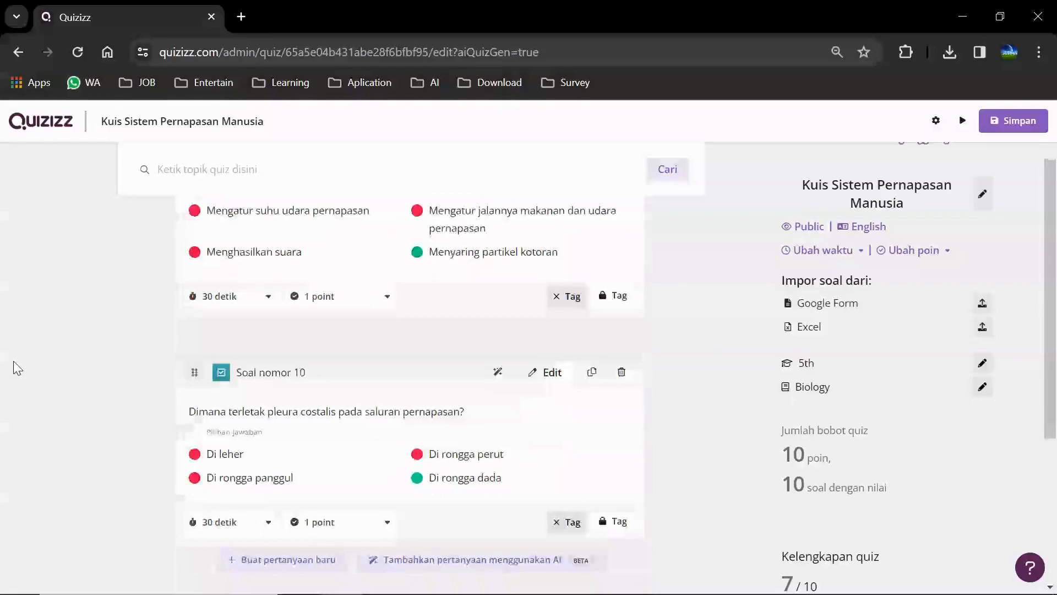
Step: Browse the question types offered for a new question, and examine the quiz's details and completeness checklist
{"action": "left_click", "coordinate": [274, 566]}
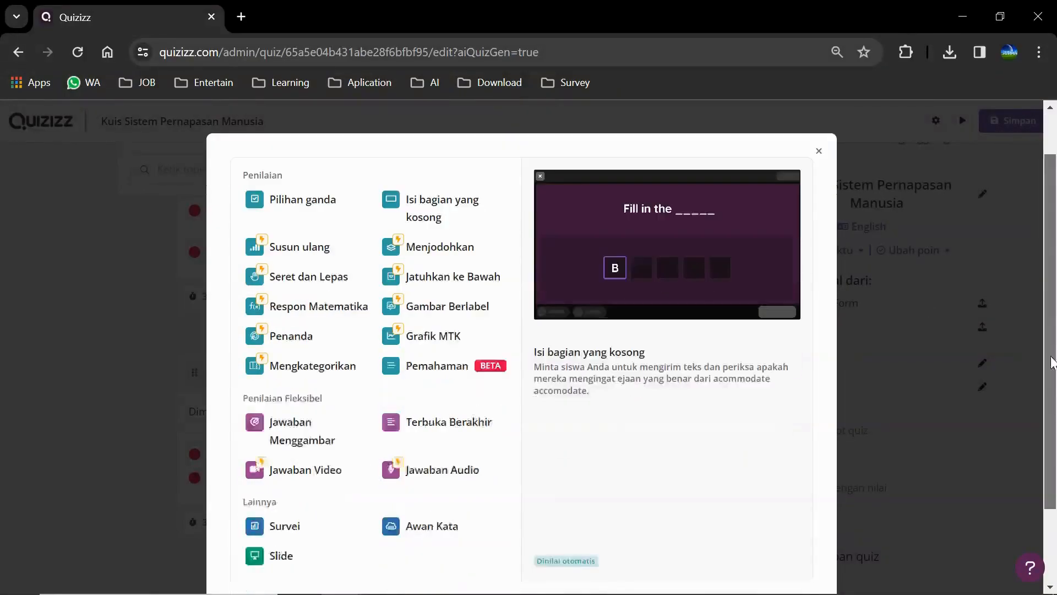
{"action": "scroll", "coordinate": [1054, 435], "scroll_direction": "down", "scroll_amount": 3}
{"action": "left_click_drag", "start_coordinate": [1056, 435], "coordinate": [1056, 334]}
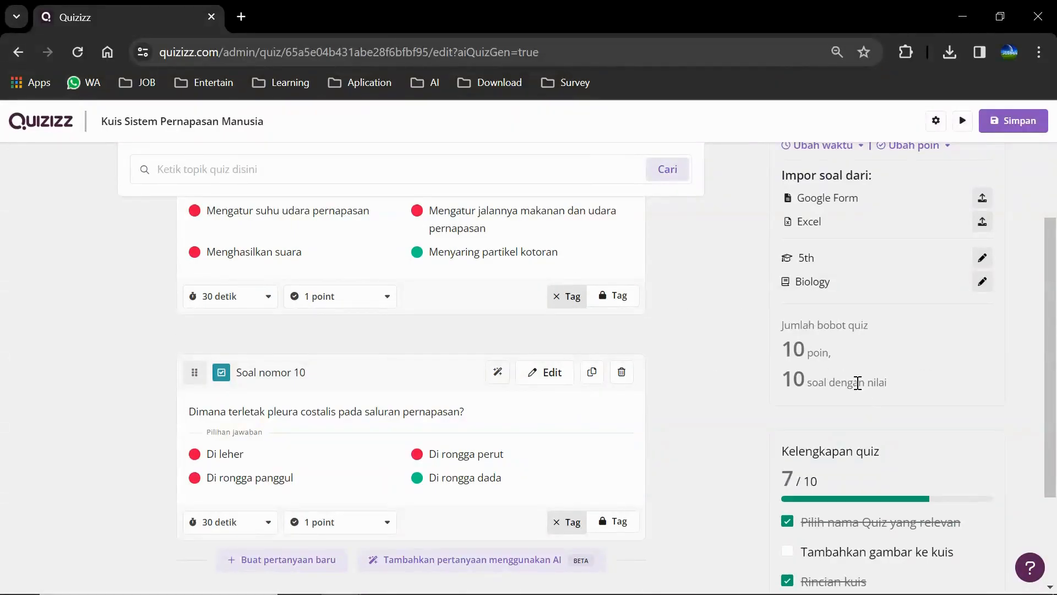
{"action": "left_click_drag", "start_coordinate": [1053, 335], "coordinate": [1055, 229]}
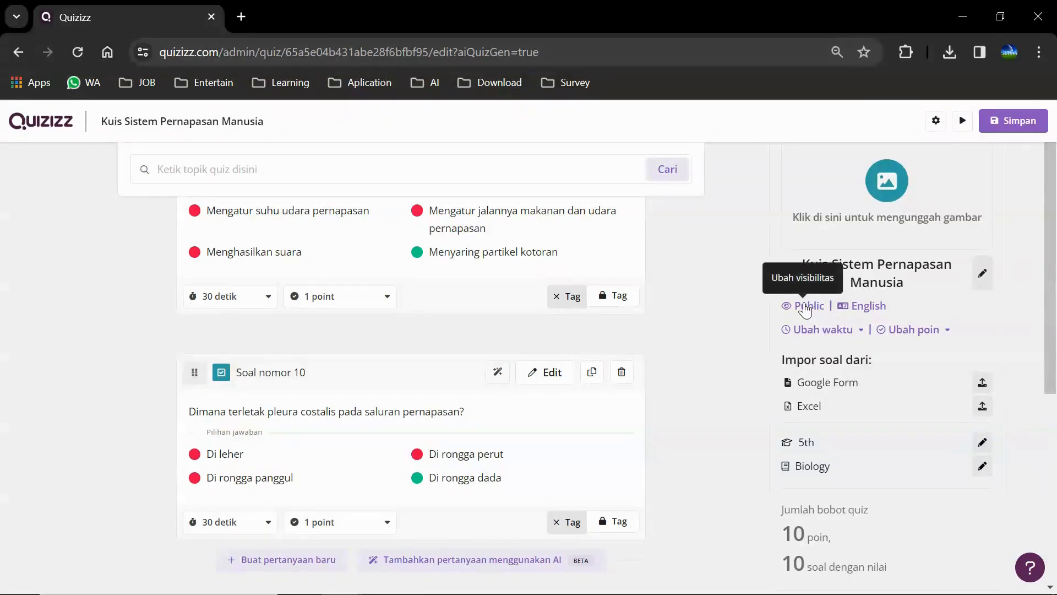
{"action": "scroll", "coordinate": [1052, 504], "scroll_direction": "down", "scroll_amount": 6}
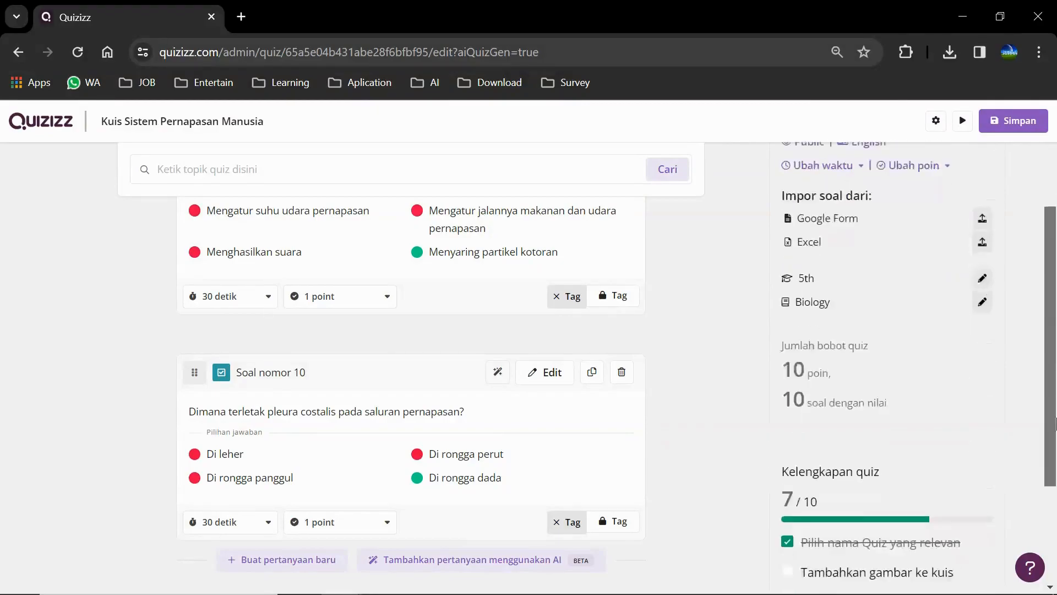
{"action": "left_click_drag", "start_coordinate": [1054, 519], "coordinate": [1055, 286]}
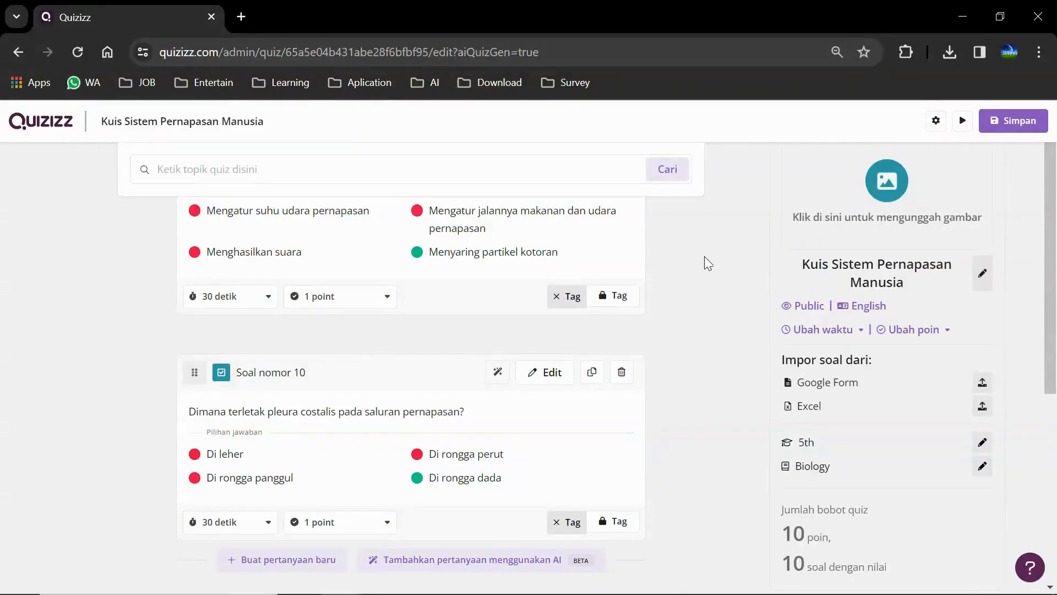
Step: Preview the quiz in participant view through question 5, showing and hiding the correct answers, and close the preview
{"action": "left_click", "coordinate": [963, 121]}
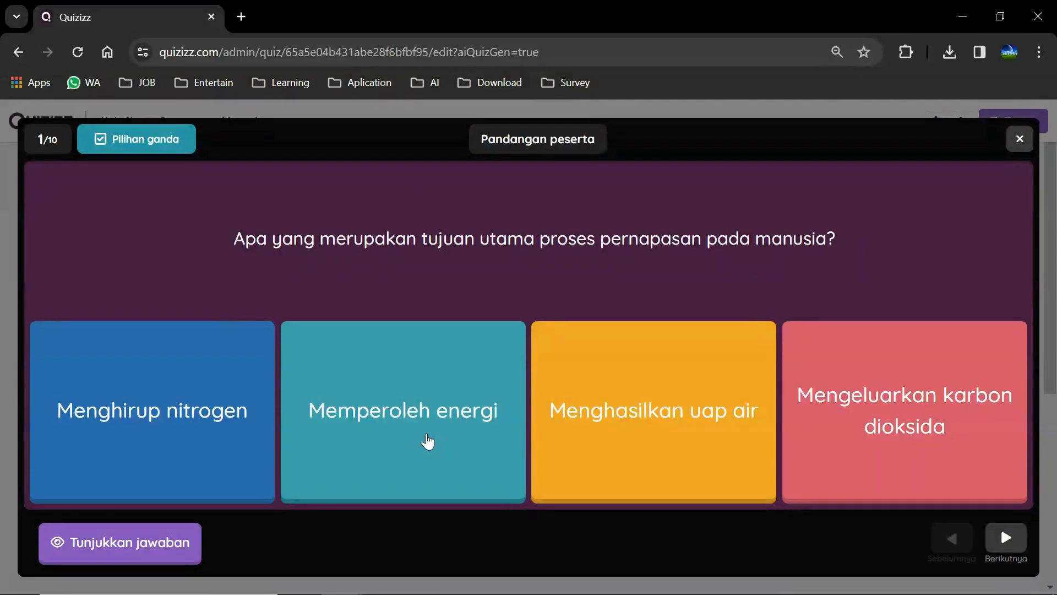
{"action": "left_click", "coordinate": [133, 547]}
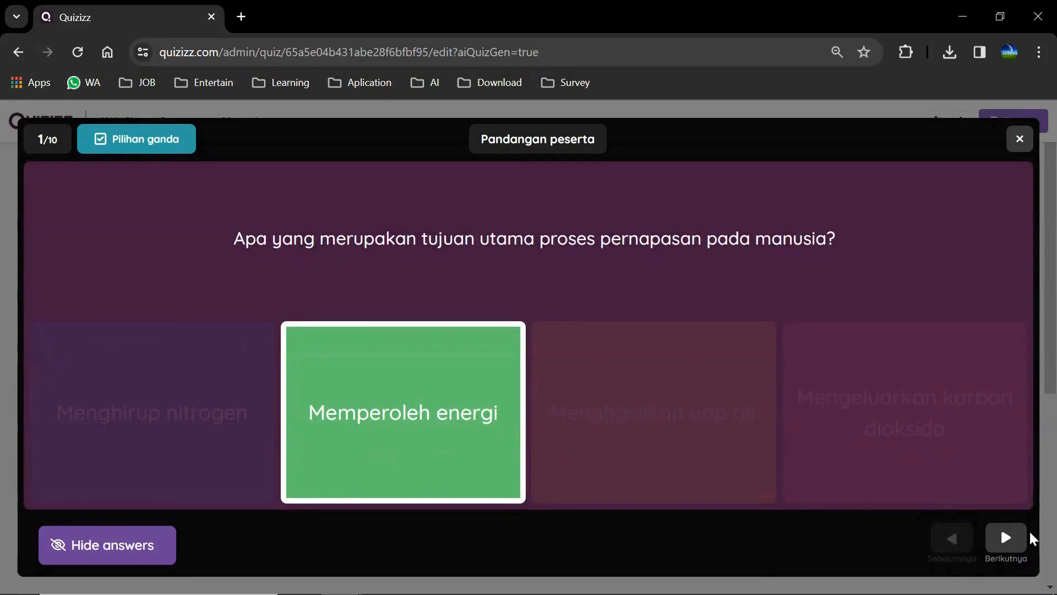
{"action": "left_click", "coordinate": [1010, 537]}
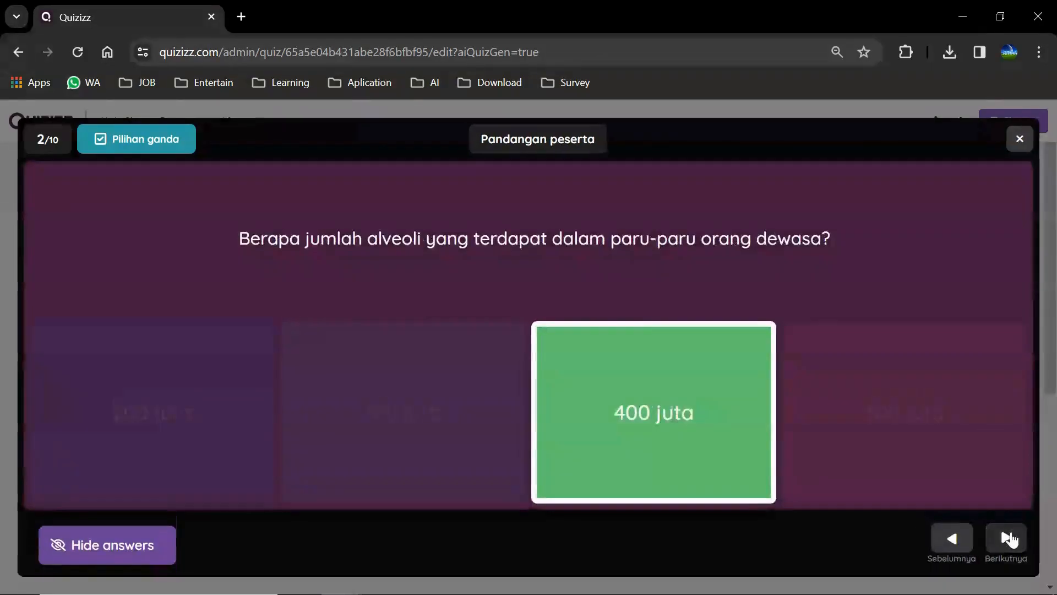
{"action": "left_click", "coordinate": [1011, 539]}
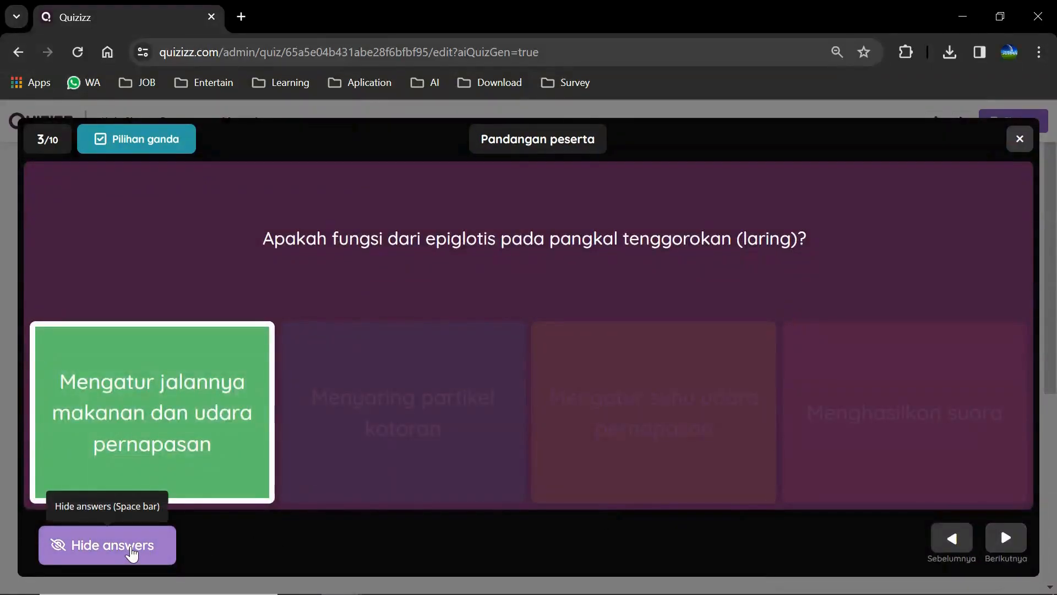
{"action": "left_click", "coordinate": [132, 552]}
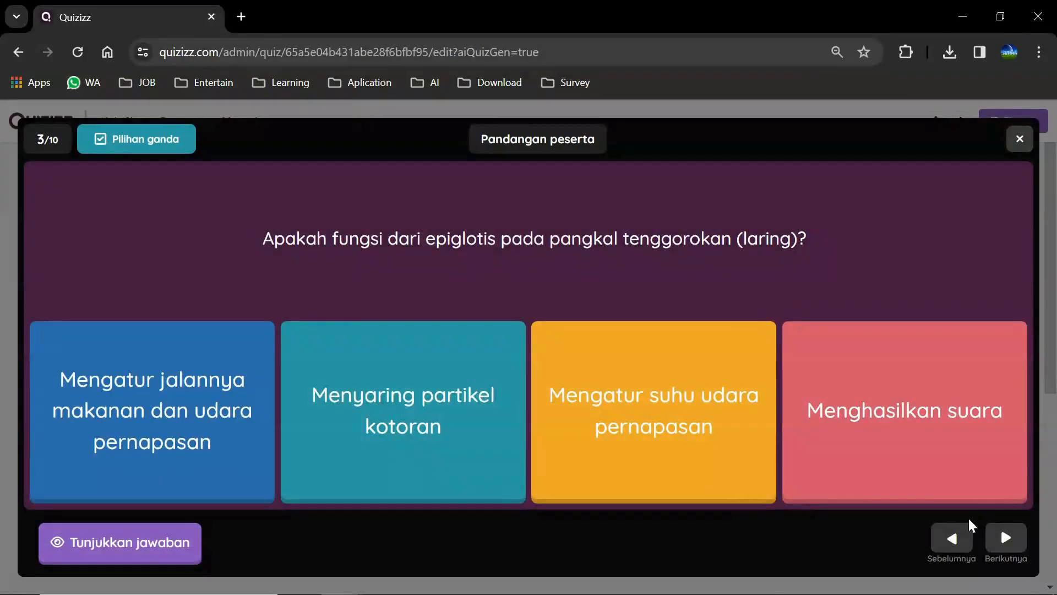
{"action": "left_click", "coordinate": [1005, 538]}
{"action": "left_click", "coordinate": [1007, 538]}
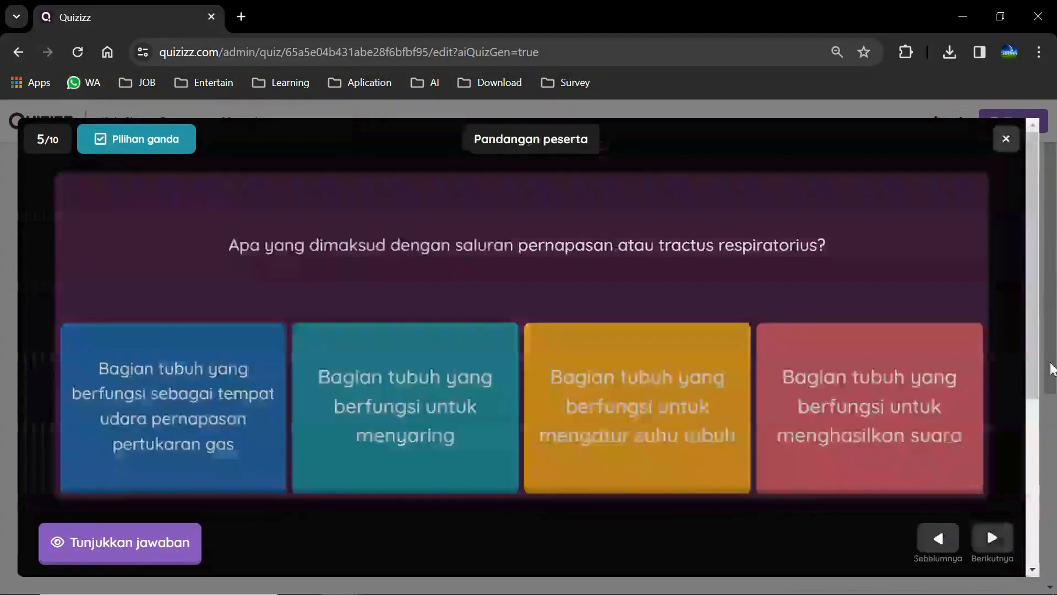
{"action": "left_click", "coordinate": [1009, 142]}
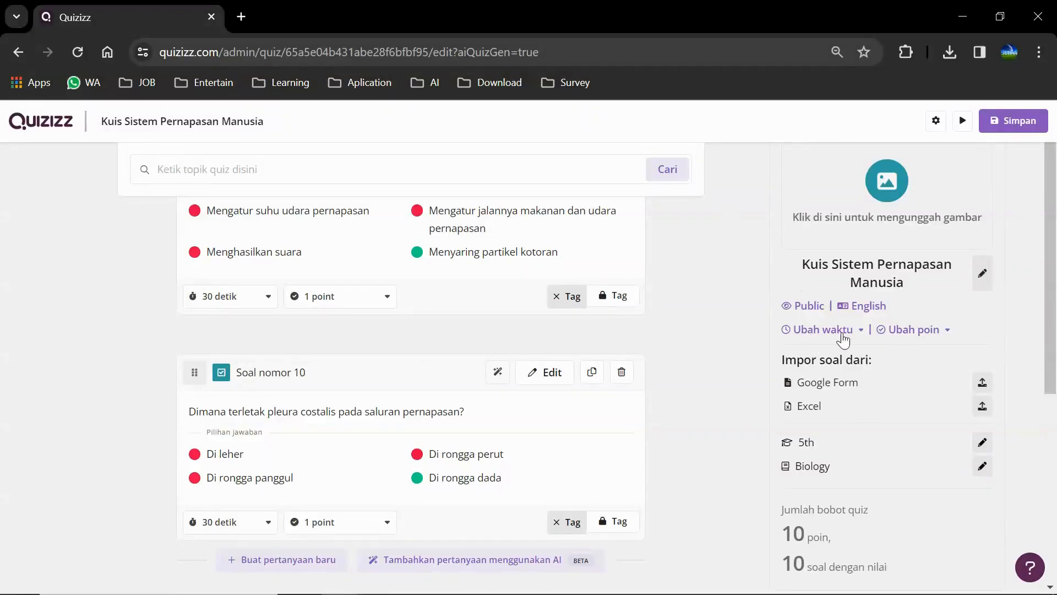
Step: Save the quiz "Kuis Sistem Pernapasan Manusia" and open its printable worksheet for download
{"action": "left_click", "coordinate": [1012, 123]}
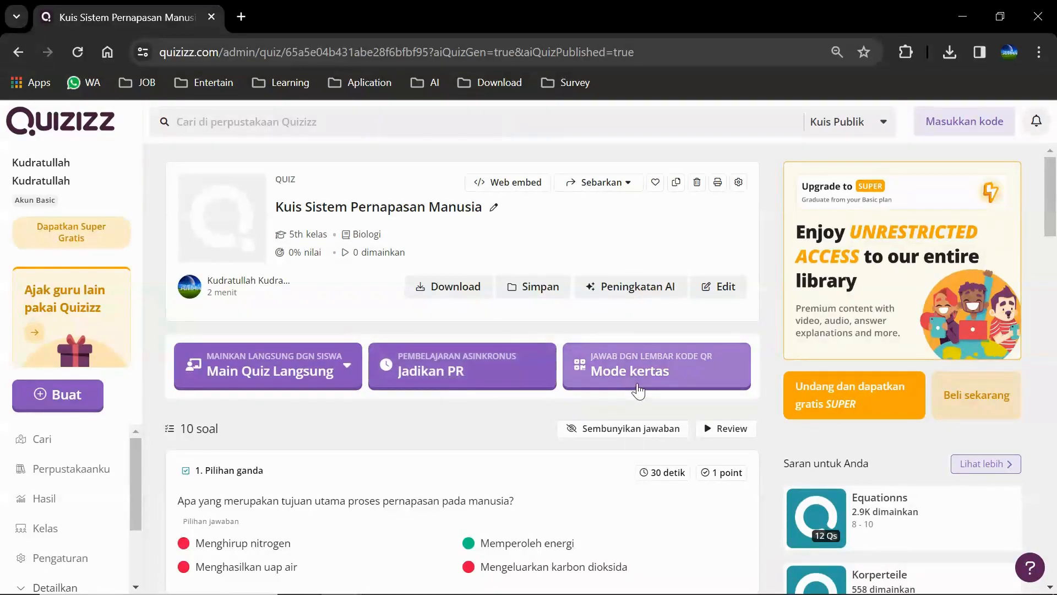
{"action": "left_click", "coordinate": [462, 288]}
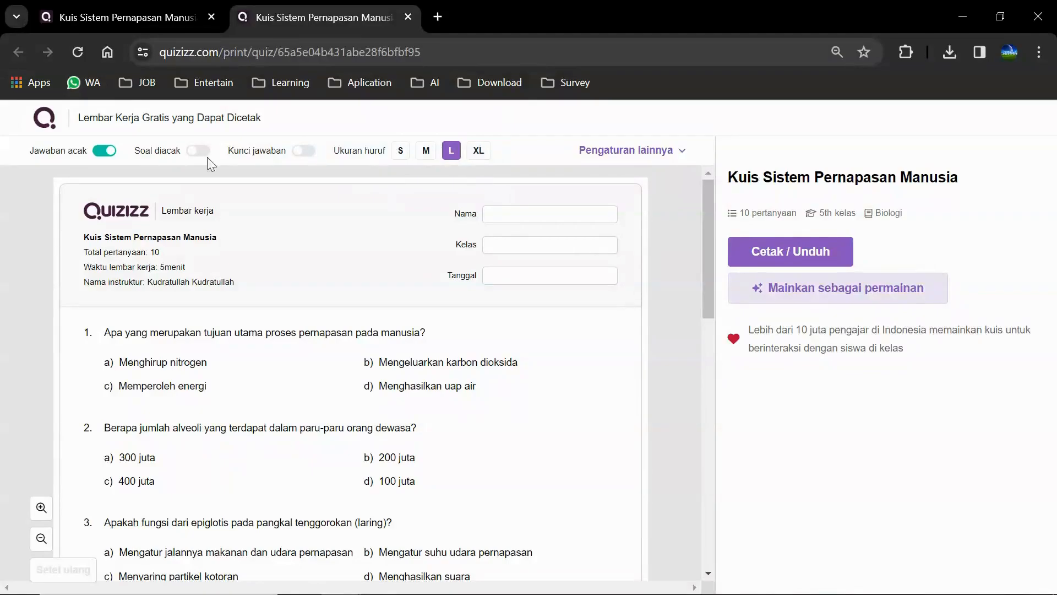
{"action": "mouse_move", "coordinate": [709, 193]}
{"action": "left_mouse_down"}
{"action": "mouse_move", "coordinate": [686, 478]}
{"action": "mouse_move", "coordinate": [695, 191]}
{"action": "left_mouse_up"}
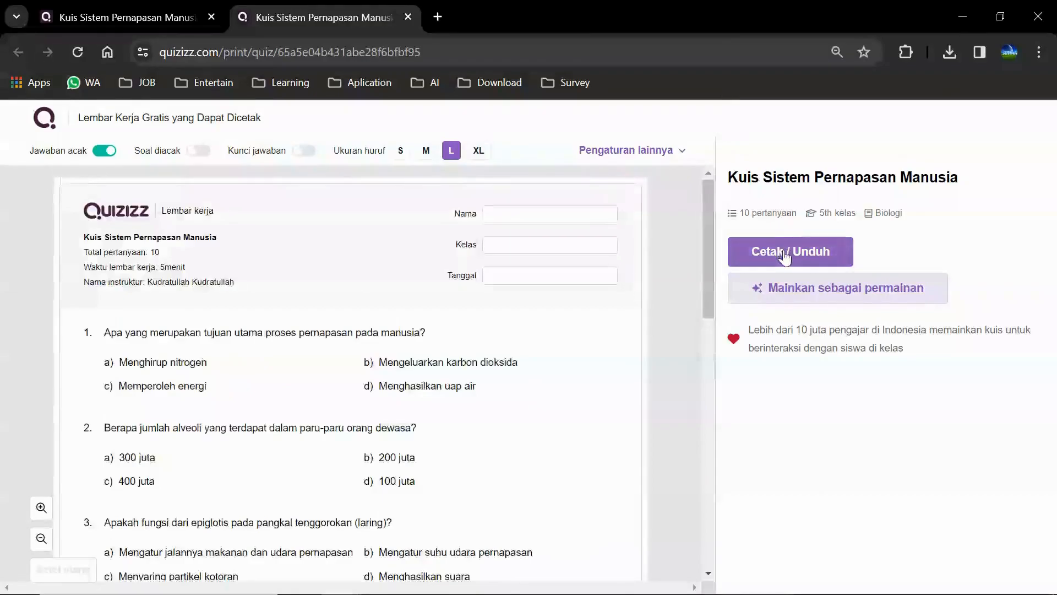
Step: Save the worksheet as a PDF named "Kuis Sistem Pernapasan Manusia _ Quizizz soal" in the Video 240114 Quizizz folder
{"action": "left_click", "coordinate": [785, 254]}
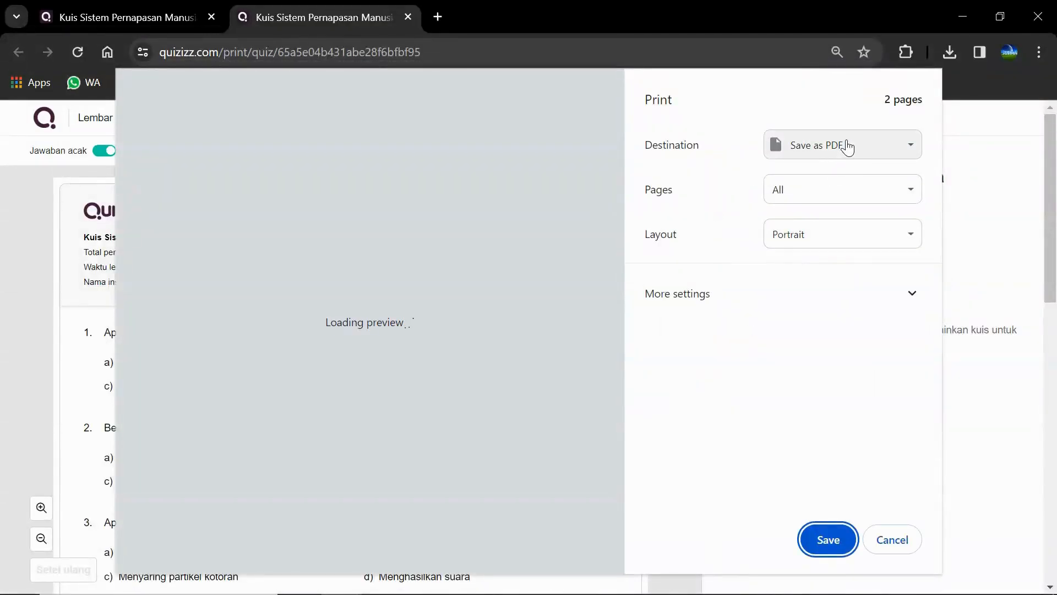
{"action": "left_click", "coordinate": [845, 145]}
{"action": "left_click", "coordinate": [845, 147]}
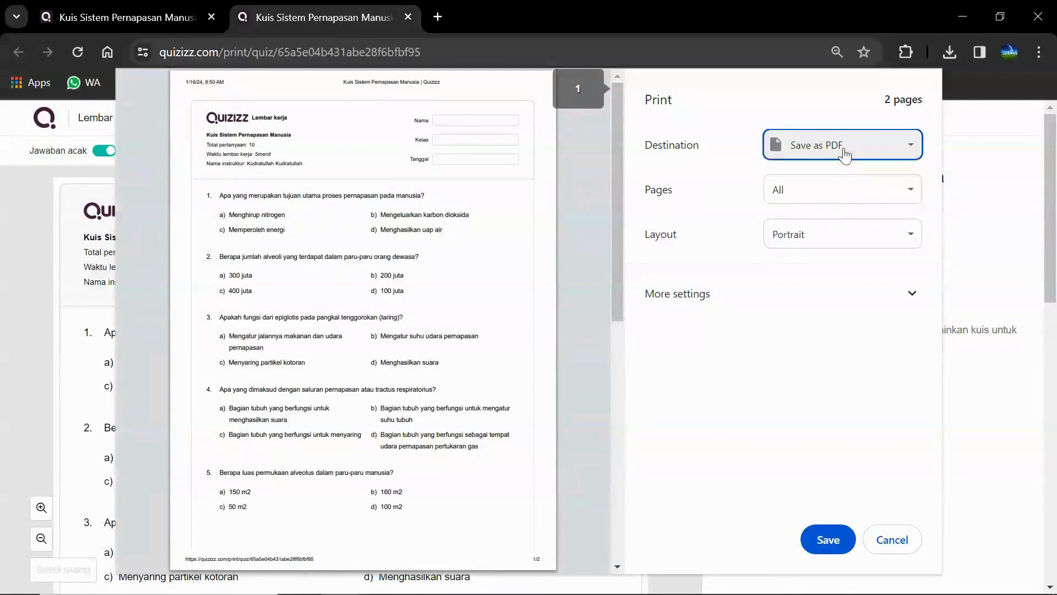
{"action": "left_click", "coordinate": [819, 531]}
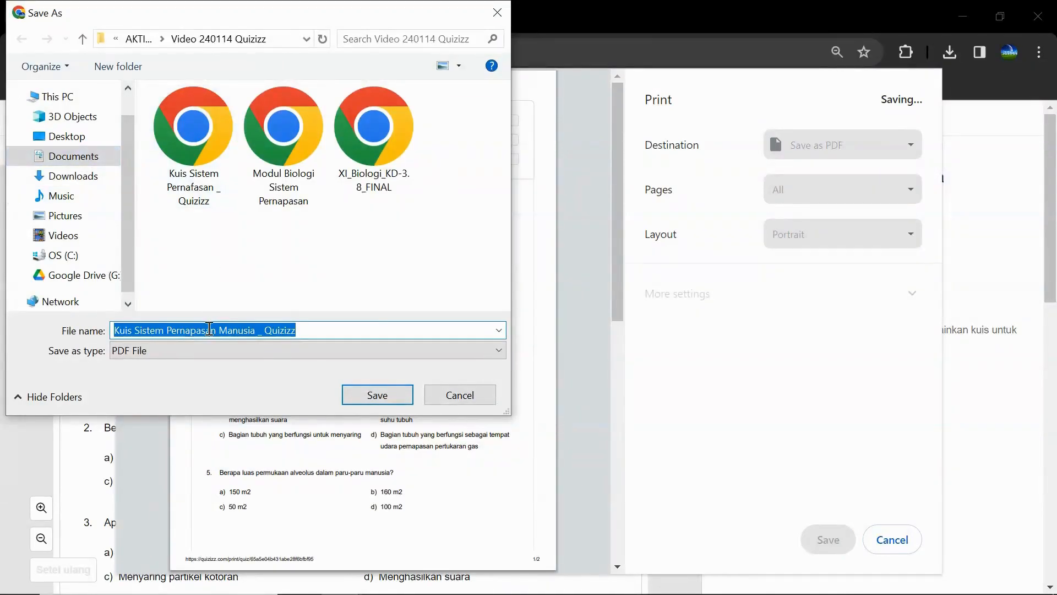
{"action": "left_click", "coordinate": [322, 330]}
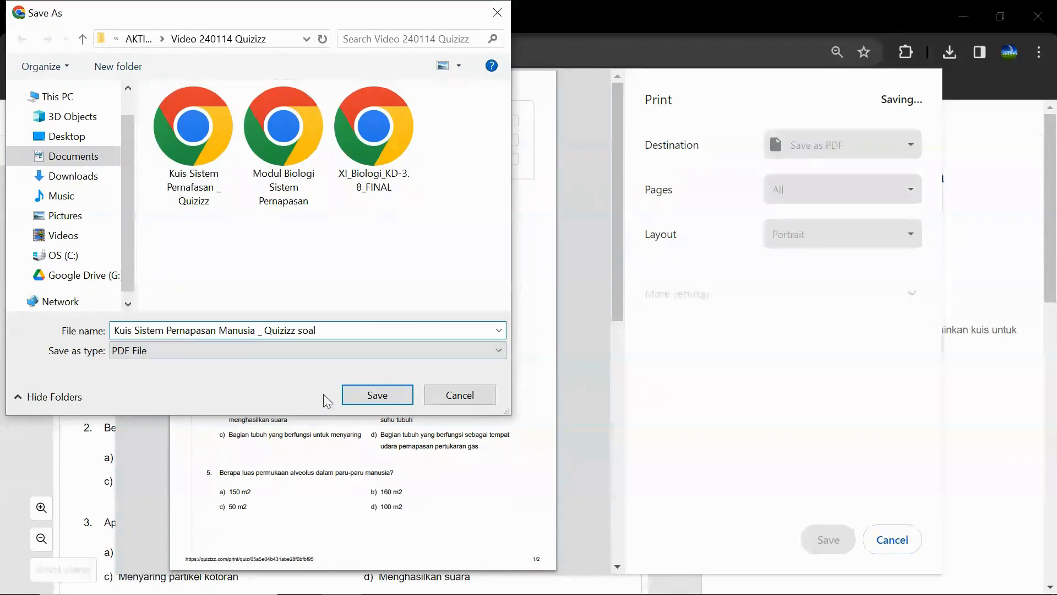
{"action": "left_click", "coordinate": [358, 394]}
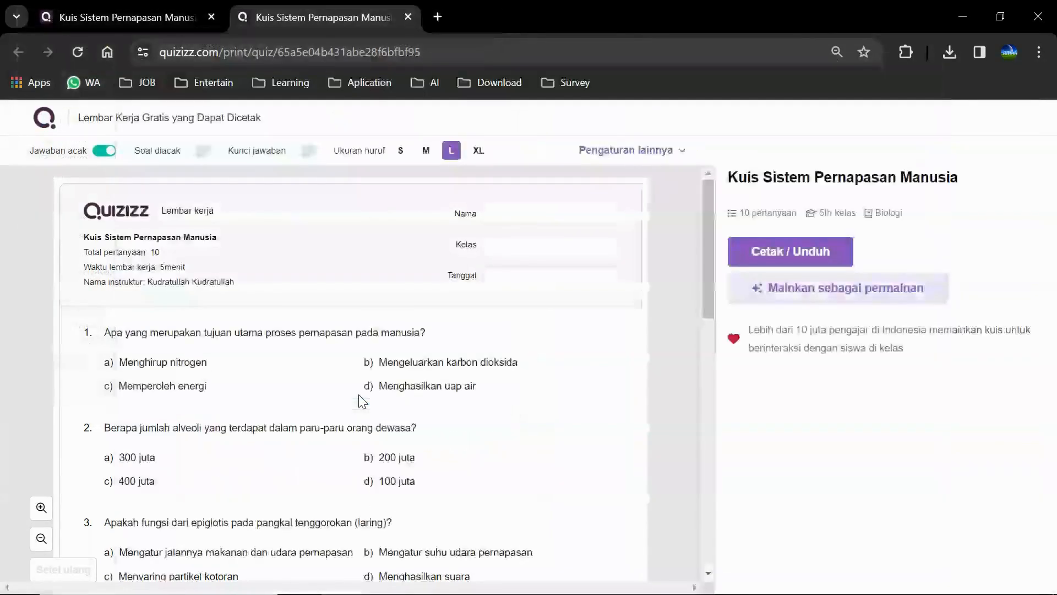
Step: Open the saved PDF "Kuis Sistem Pernapasan Manusia _ Quizizz soal" from the Video 240114 Quizizz folder and check its questions
{"action": "mouse_move", "coordinate": [363, 593]}
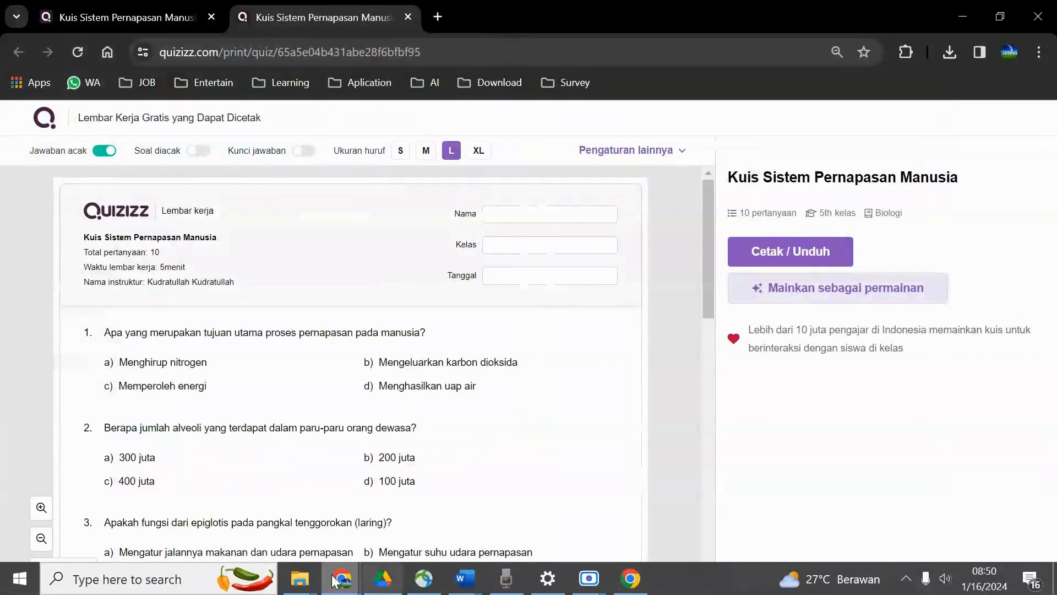
{"action": "mouse_move", "coordinate": [295, 584]}
{"action": "left_click", "coordinate": [314, 521]}
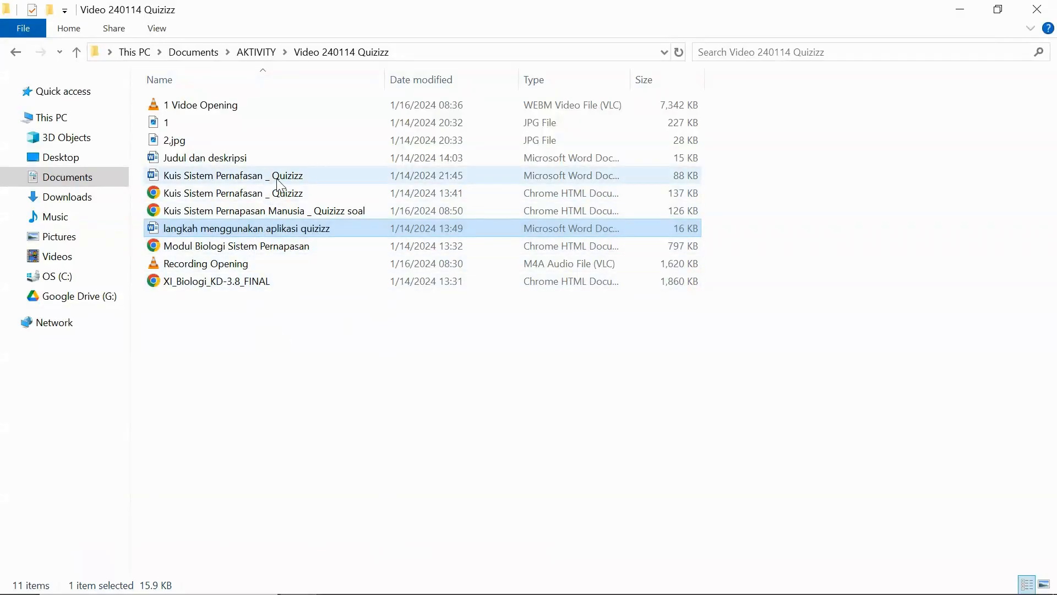
{"action": "left_click", "coordinate": [275, 214]}
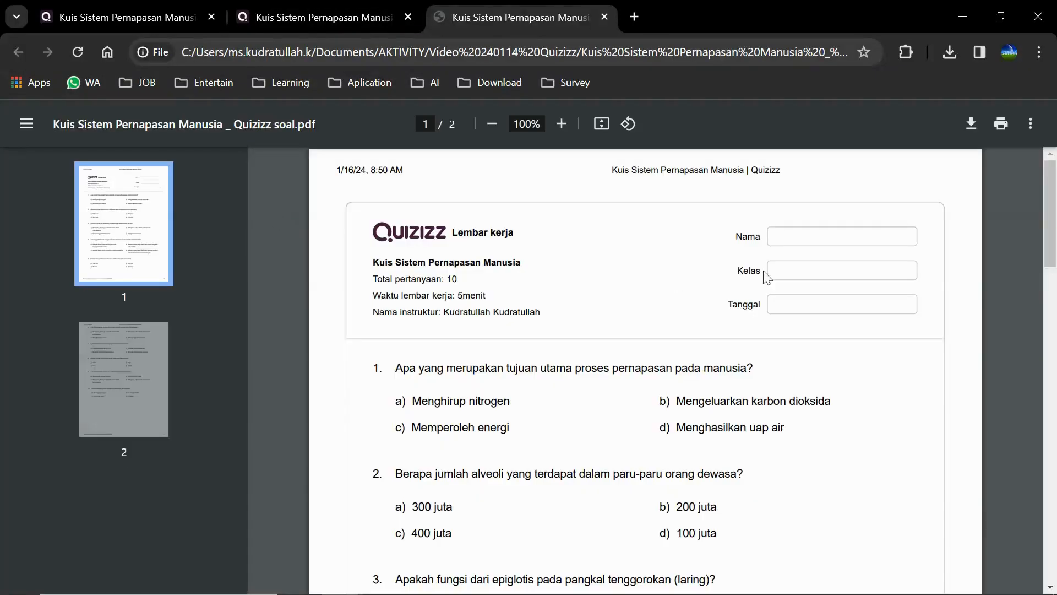
{"action": "left_click_drag", "start_coordinate": [1055, 243], "coordinate": [1055, 344]}
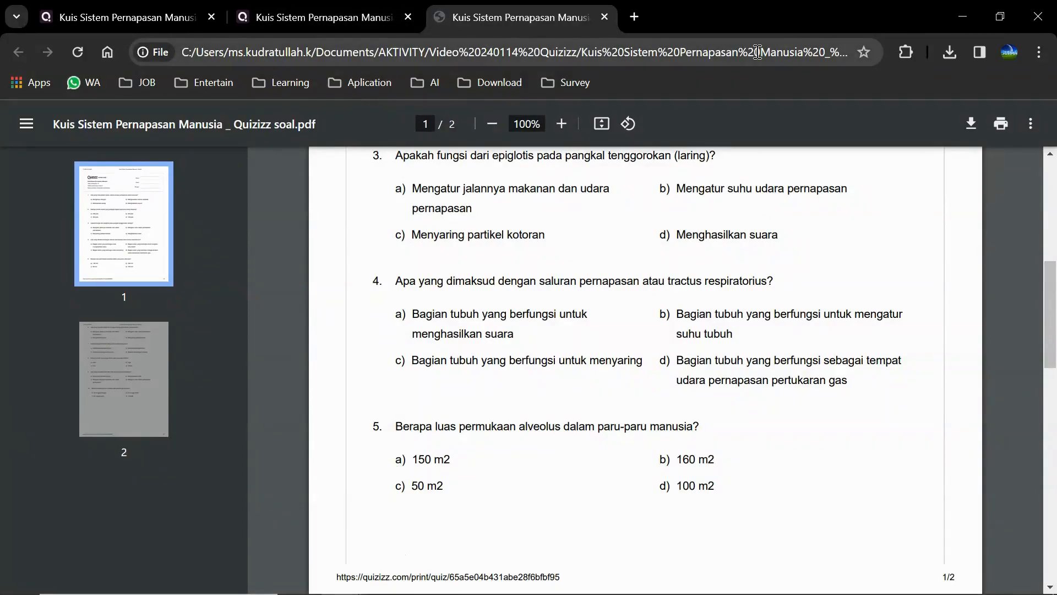
Step: Switch to Word and open the PDF "Kuis Sistem Pernapasan Manusia _ Quizizz soal" as an editable document
{"action": "key", "text": "alt+Tab"}
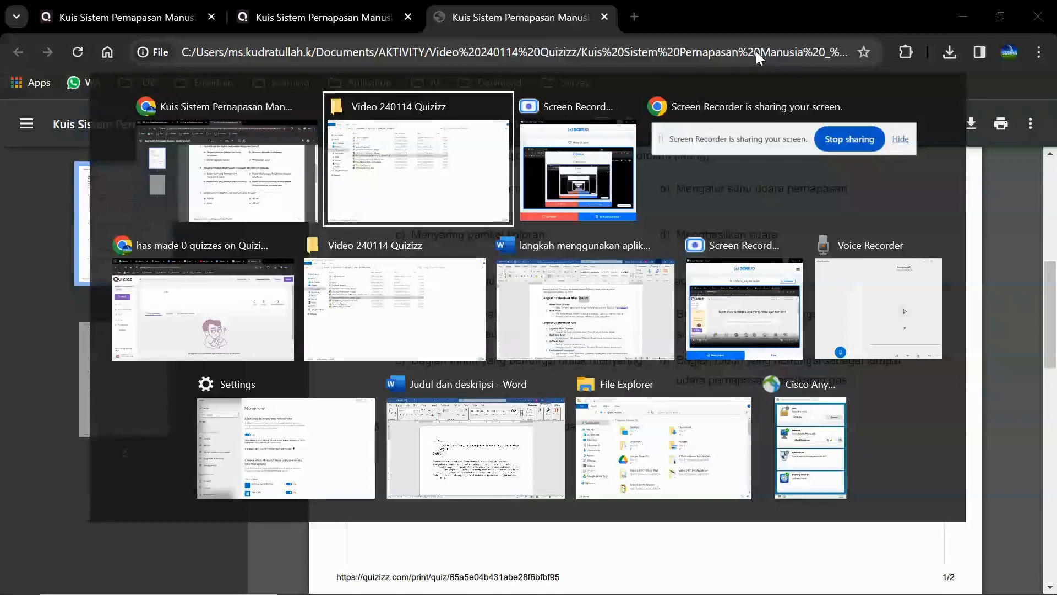
{"action": "left_click", "coordinate": [450, 439]}
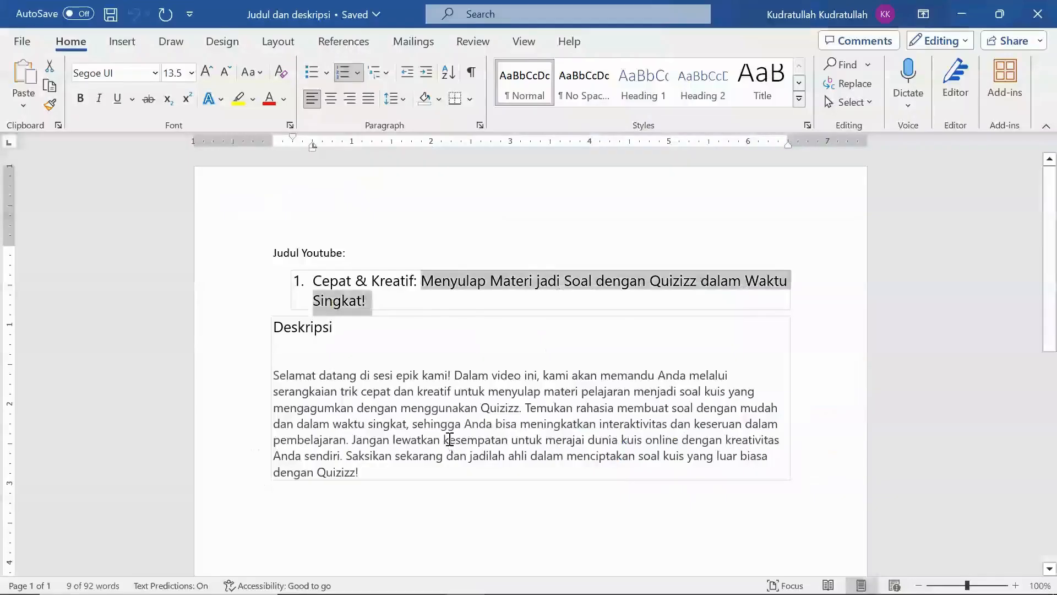
{"action": "left_click", "coordinate": [17, 45]}
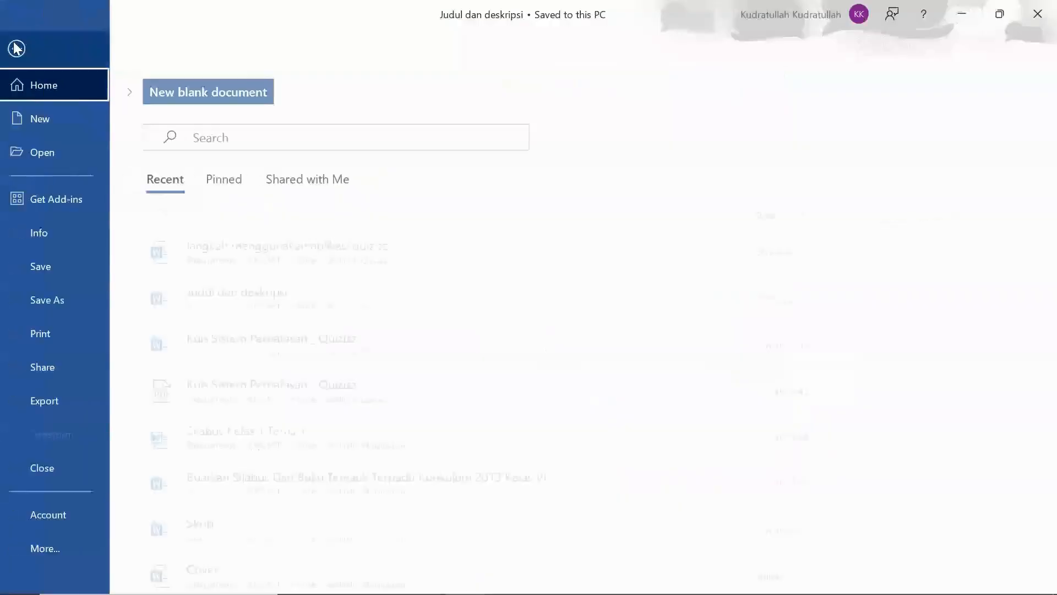
{"action": "left_click", "coordinate": [52, 157]}
{"action": "left_click", "coordinate": [213, 369]}
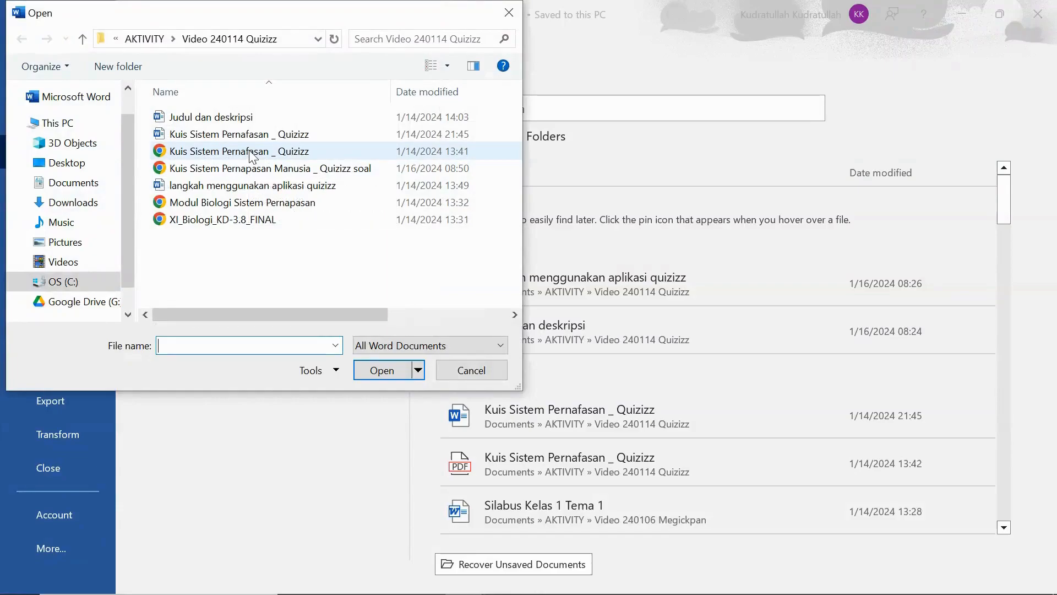
{"action": "left_click", "coordinate": [252, 172]}
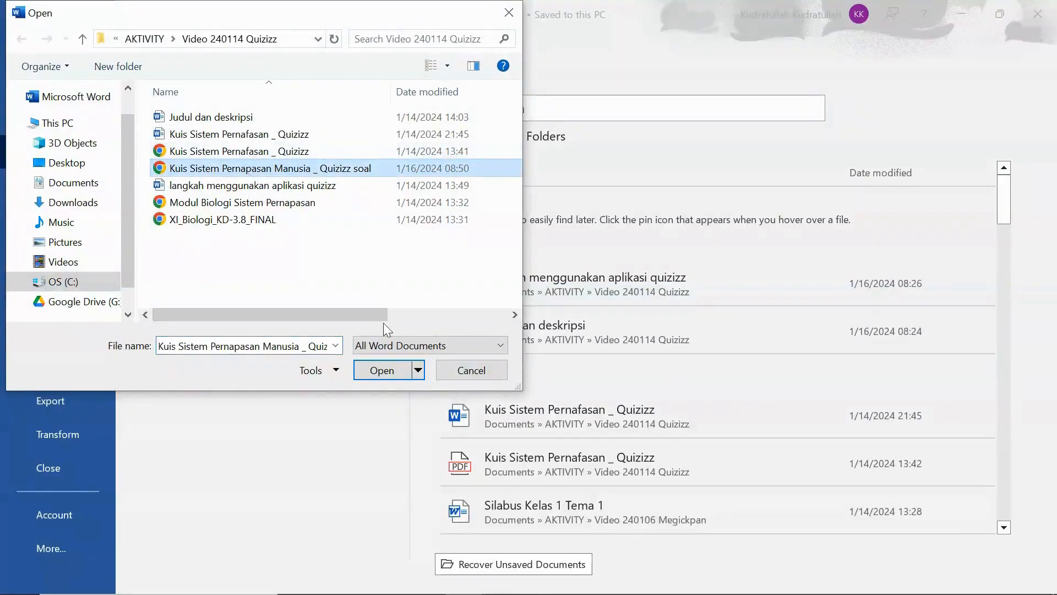
{"action": "left_click", "coordinate": [380, 370]}
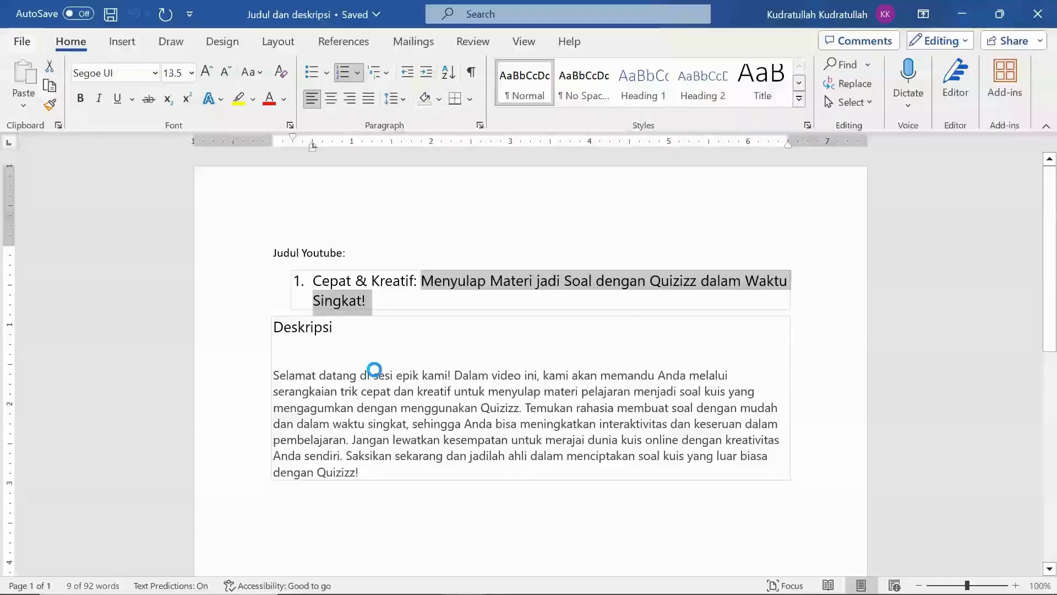
{"action": "left_click", "coordinate": [492, 366]}
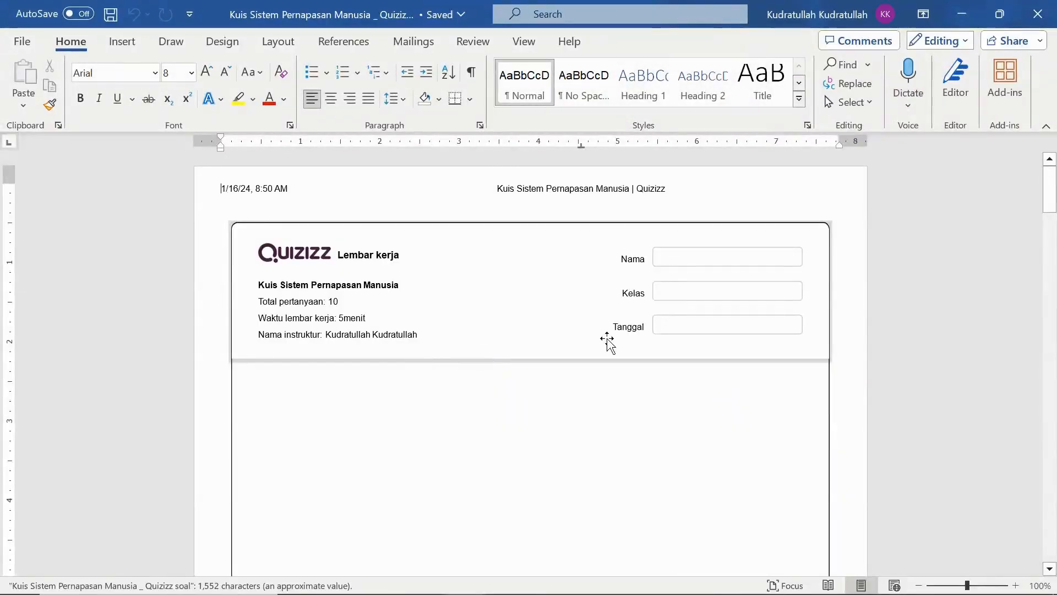
Step: Delete the worksheet's framed header block and the date and title line above question 1
{"action": "mouse_move", "coordinate": [1048, 190]}
{"action": "left_mouse_down"}
{"action": "mouse_move", "coordinate": [1048, 408]}
{"action": "mouse_move", "coordinate": [1053, 180]}
{"action": "left_mouse_up"}
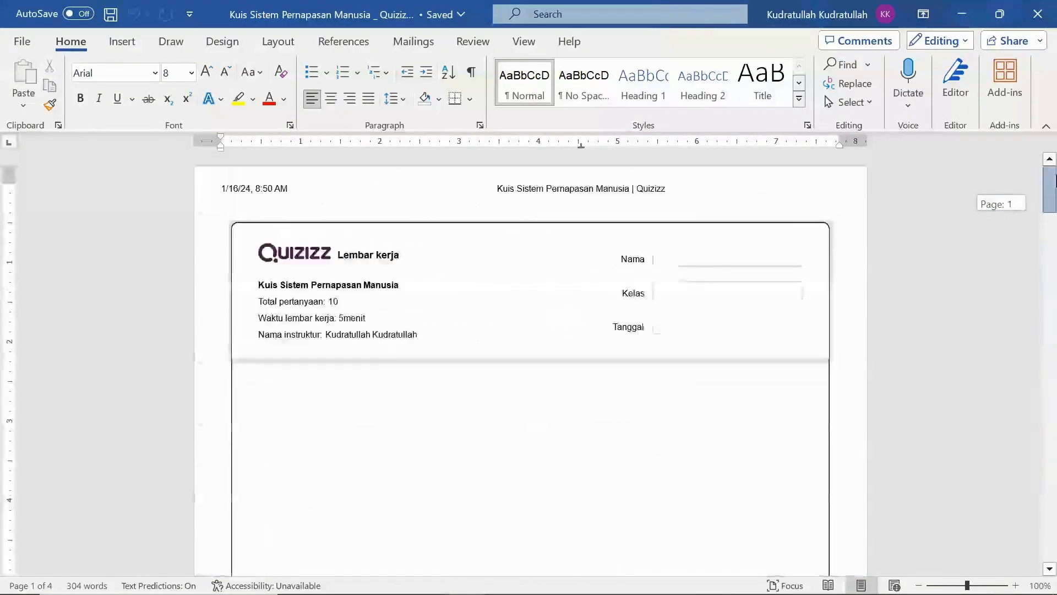
{"action": "left_click", "coordinate": [584, 232]}
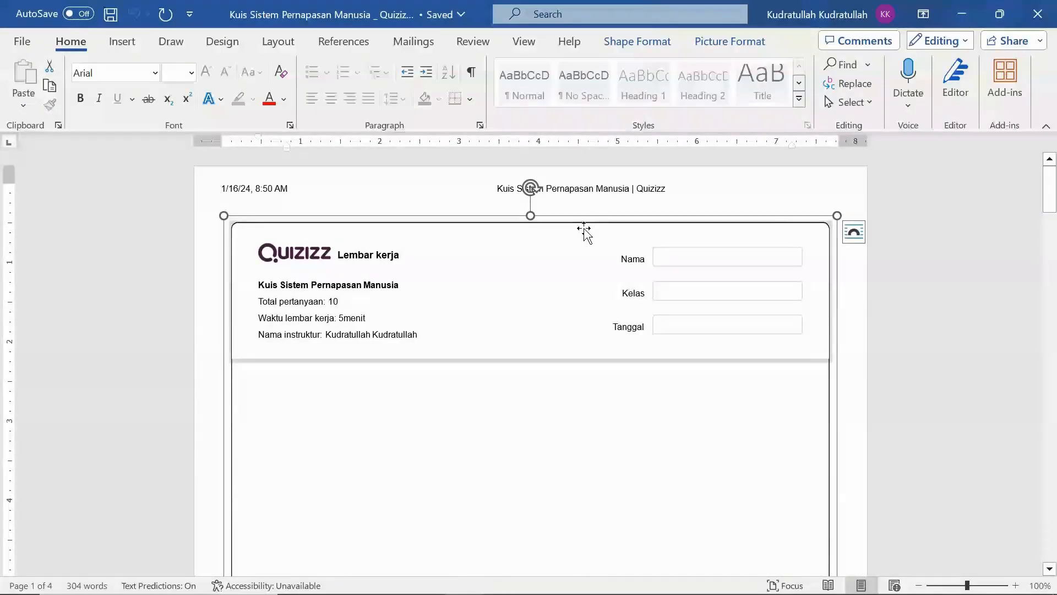
{"action": "key", "text": "Delete"}
{"action": "left_click_drag", "start_coordinate": [1049, 193], "coordinate": [1055, 304]}
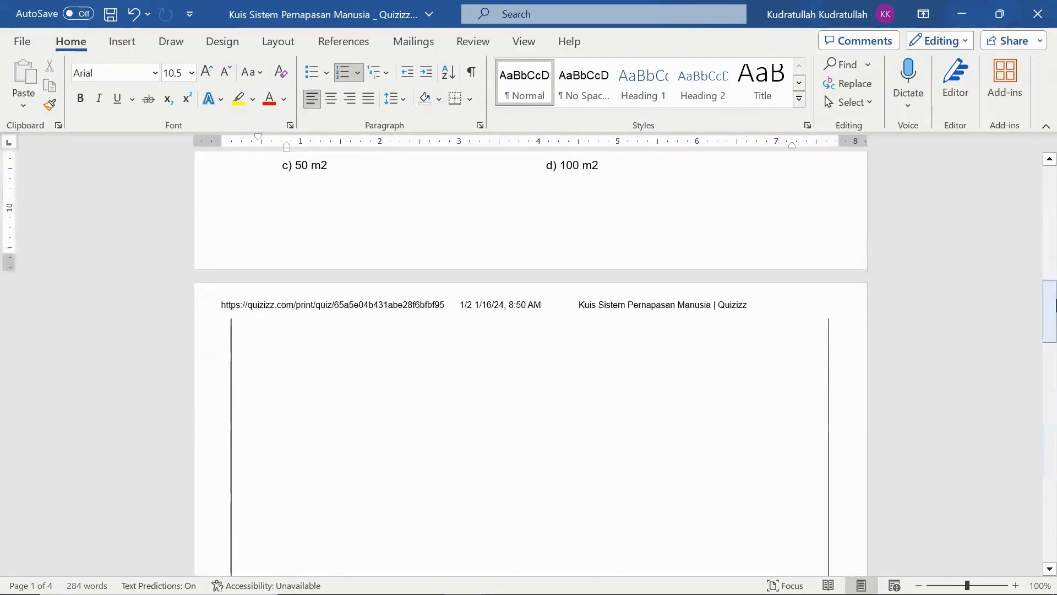
{"action": "left_click", "coordinate": [791, 366]}
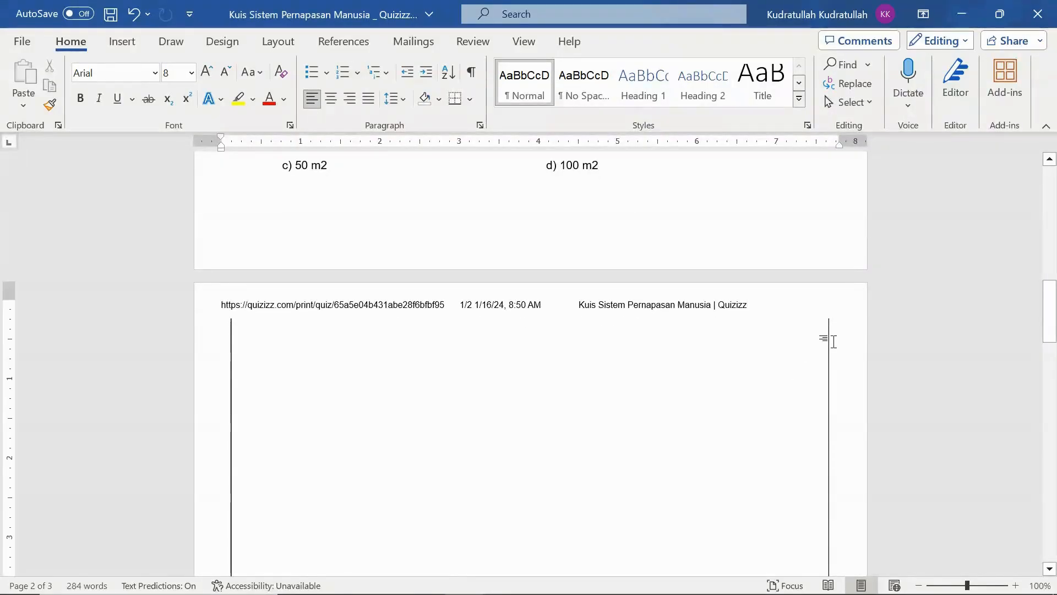
{"action": "left_click_drag", "start_coordinate": [1049, 308], "coordinate": [1056, 104]}
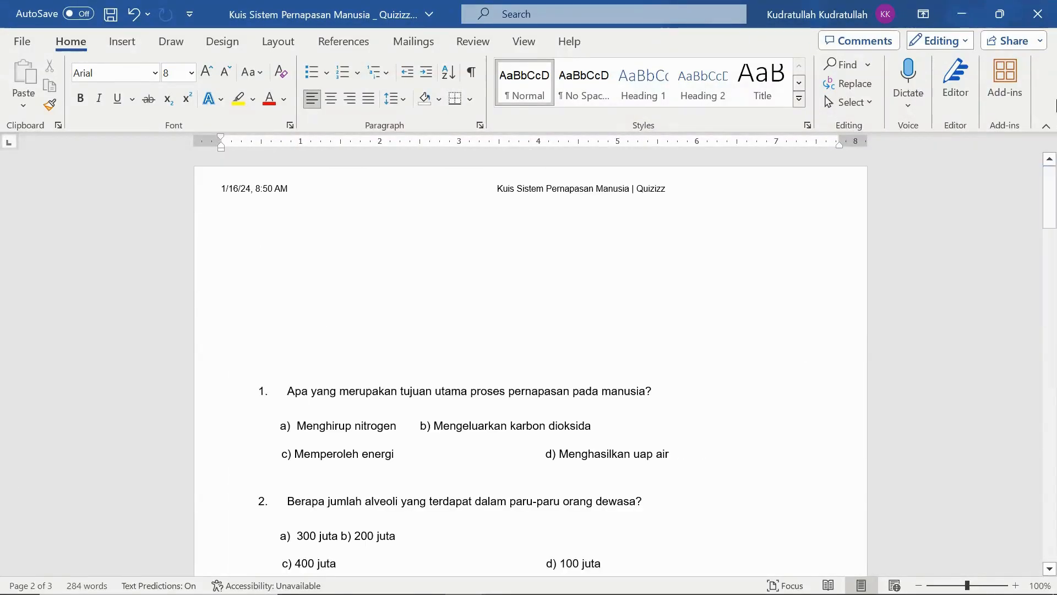
{"action": "triple_click", "coordinate": [603, 193]}
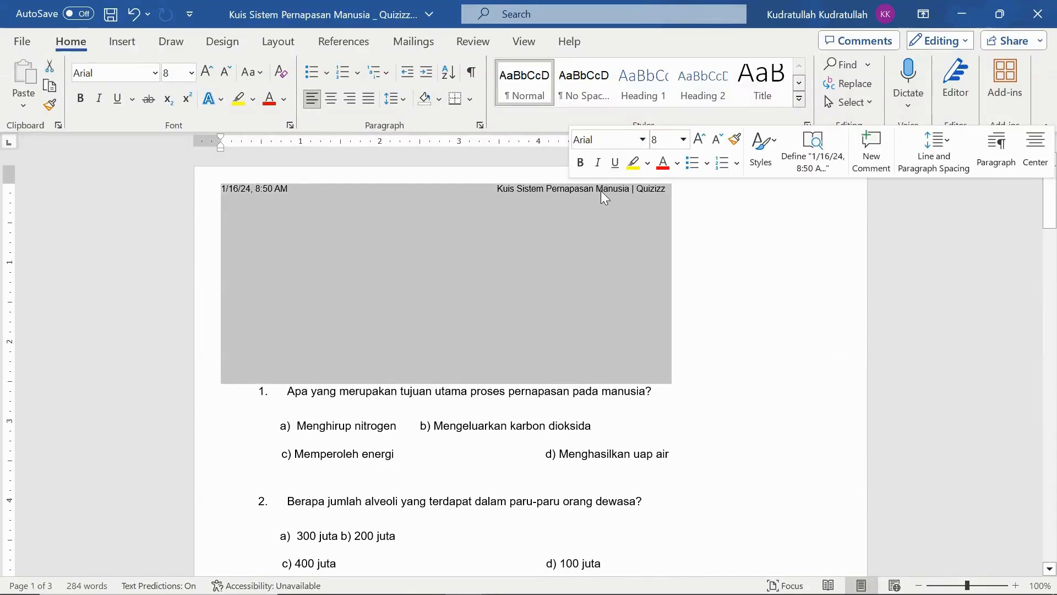
{"action": "key", "text": "Delete"}
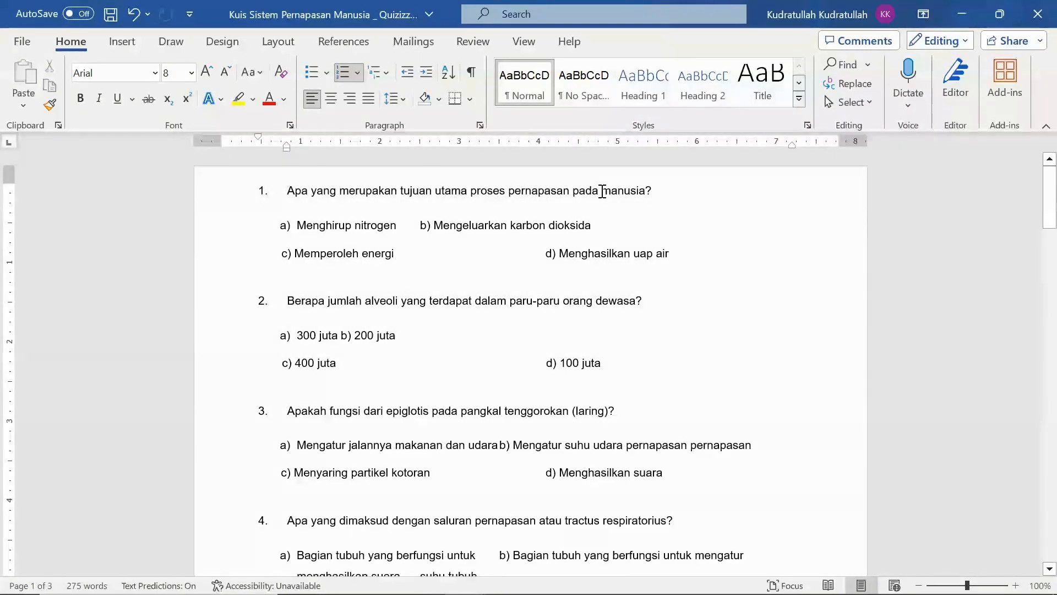
Step: Insert the Quizizz logo picture 2.jpg on an unnumbered blank line above question 1 and shrink it to about half its size
{"action": "key", "text": "Return"}
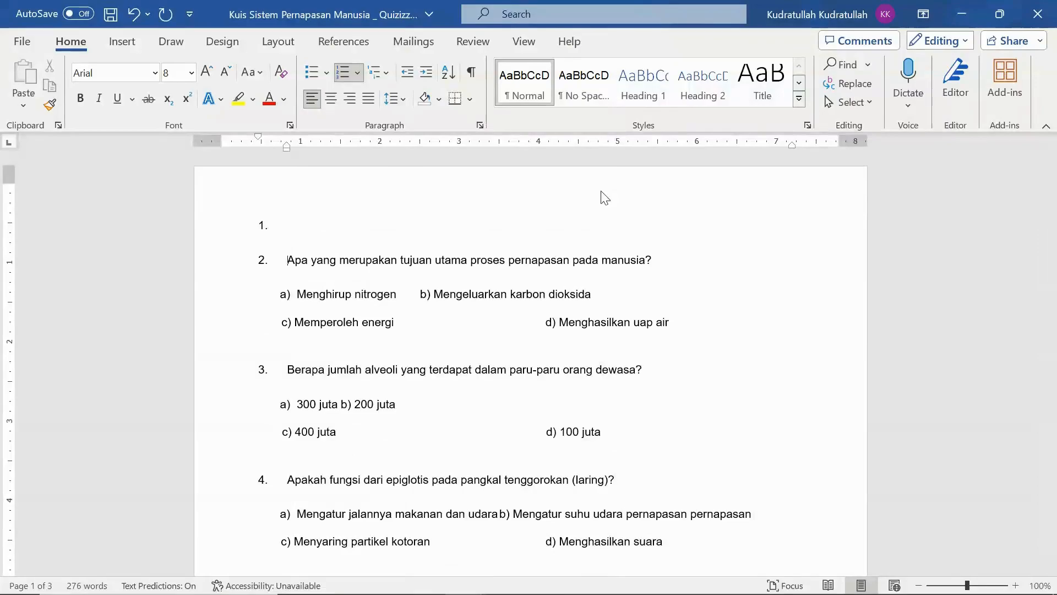
{"action": "key", "text": "ctrl+z"}
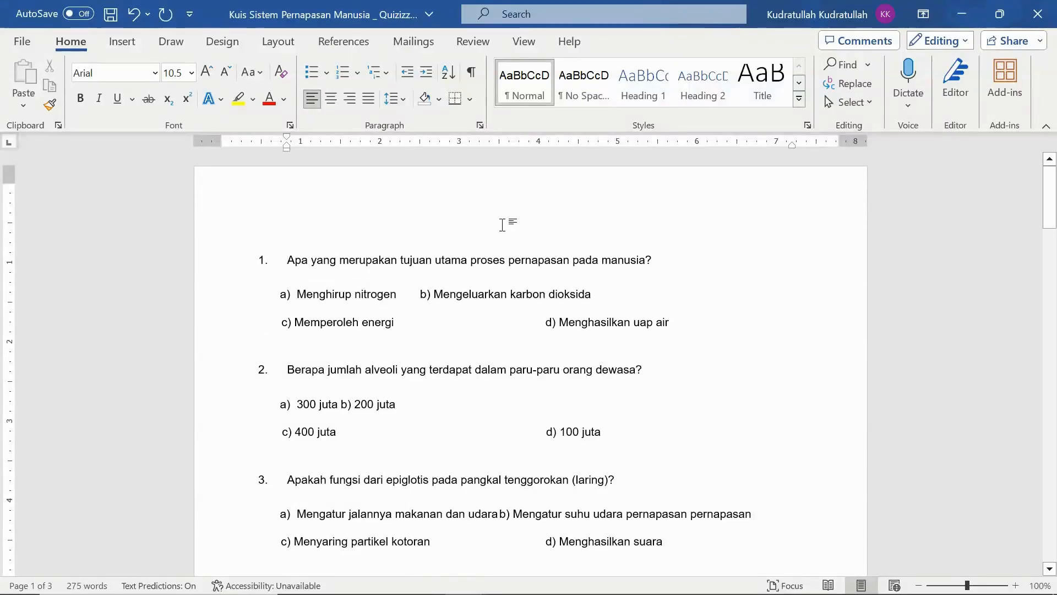
{"action": "left_click", "coordinate": [123, 40]}
{"action": "left_click", "coordinate": [176, 72]}
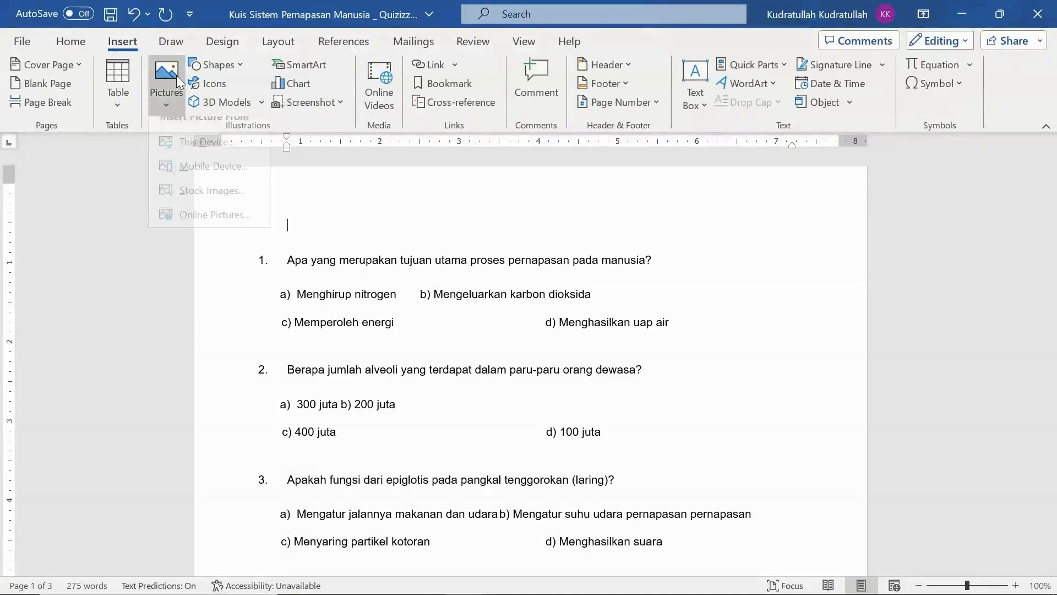
{"action": "left_click", "coordinate": [200, 157]}
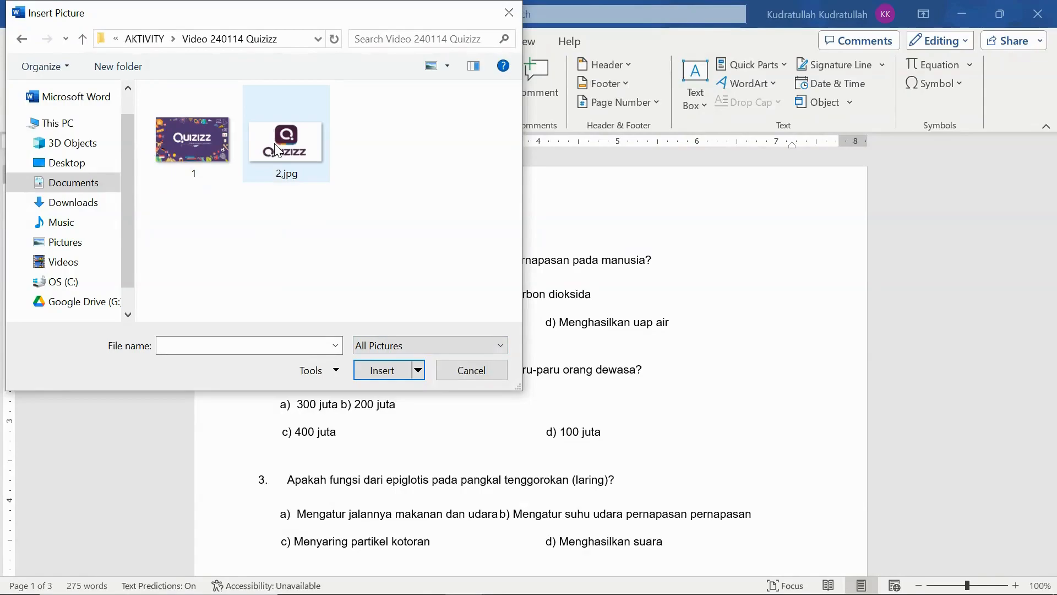
{"action": "left_click", "coordinate": [308, 162]}
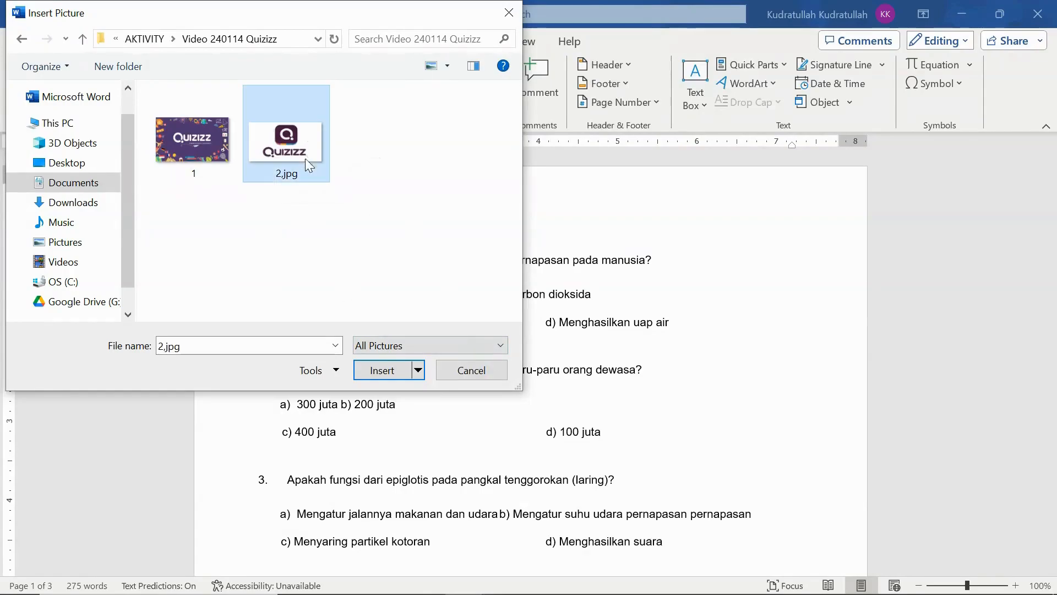
{"action": "left_click", "coordinate": [386, 370]}
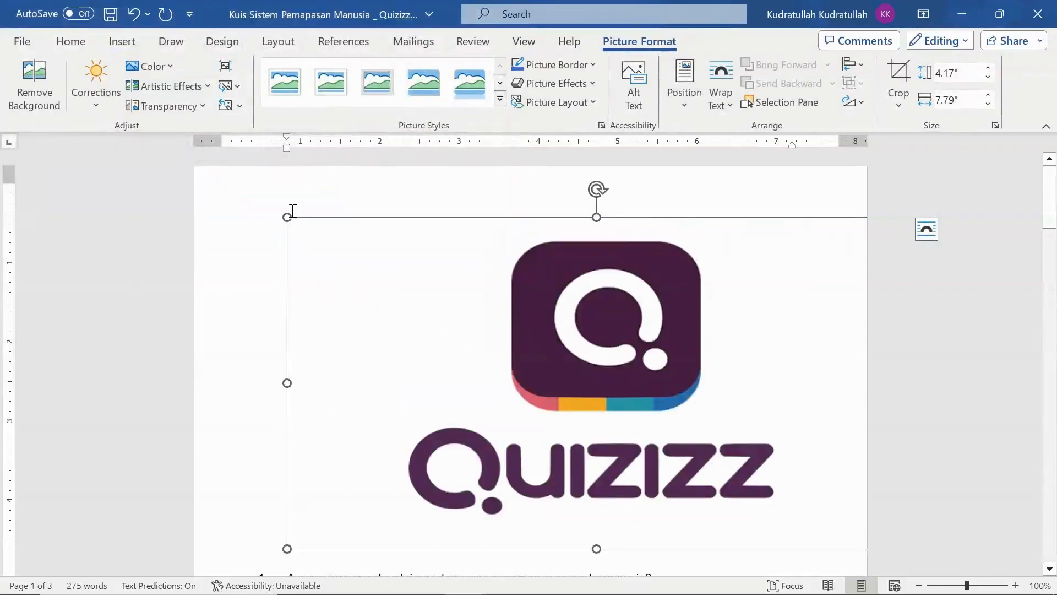
{"action": "left_click_drag", "start_coordinate": [286, 214], "coordinate": [581, 394]}
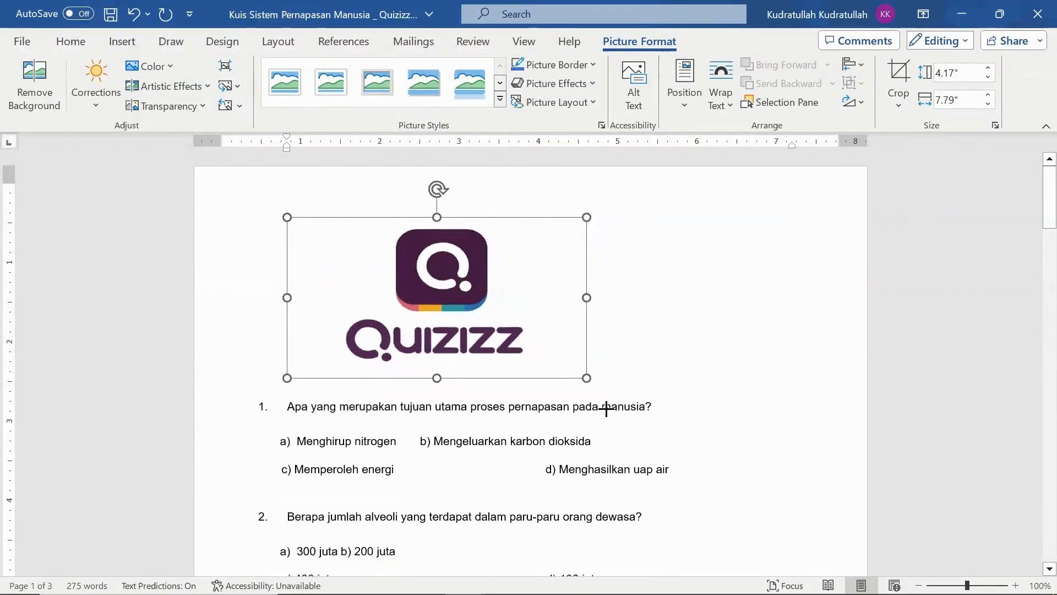
Step: Add the lines "Nama siswa" and "Nomor absen dll" between the logo and question 1
{"action": "left_click", "coordinate": [608, 379]}
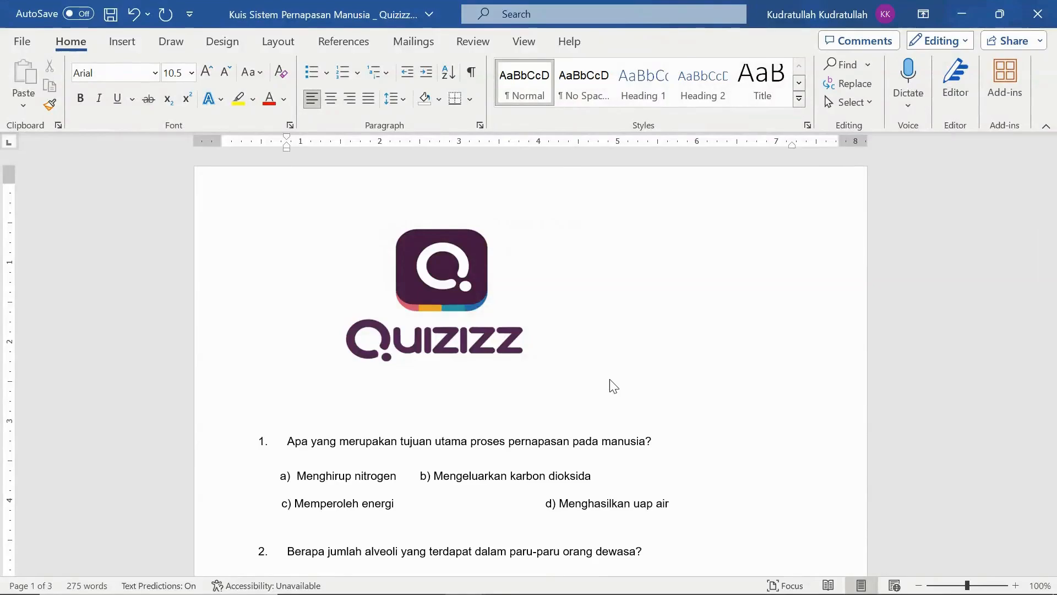
{"action": "type", "text": "nama sisa"}
{"action": "key", "text": "BackSpace"}
{"action": "key", "text": "BackSpace"}
{"action": "key", "text": "BackSpace"}
{"action": "key", "text": "Return"}
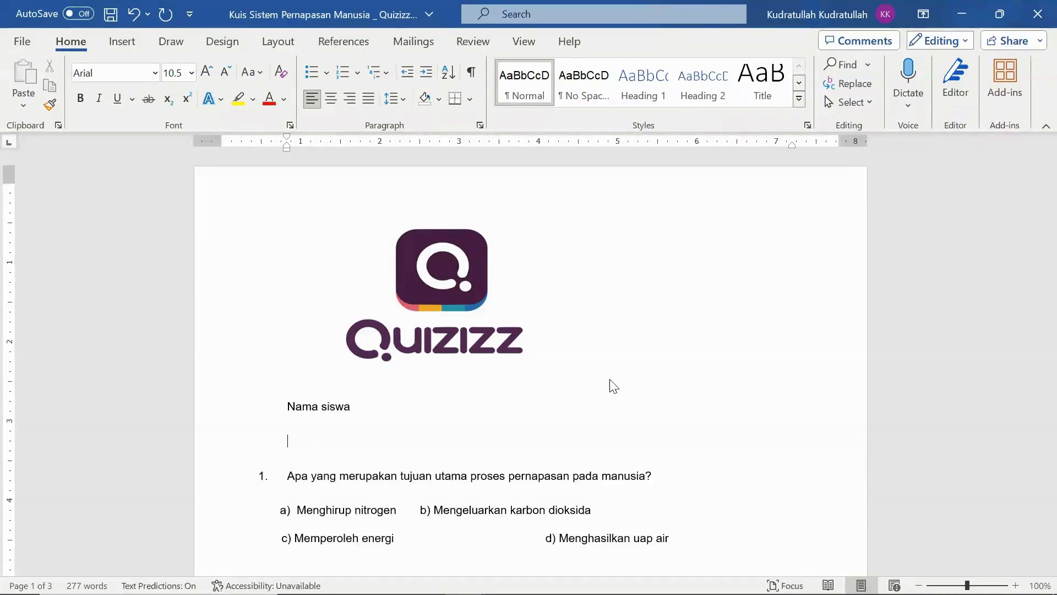
{"action": "type", "text": "Nomor ab"}
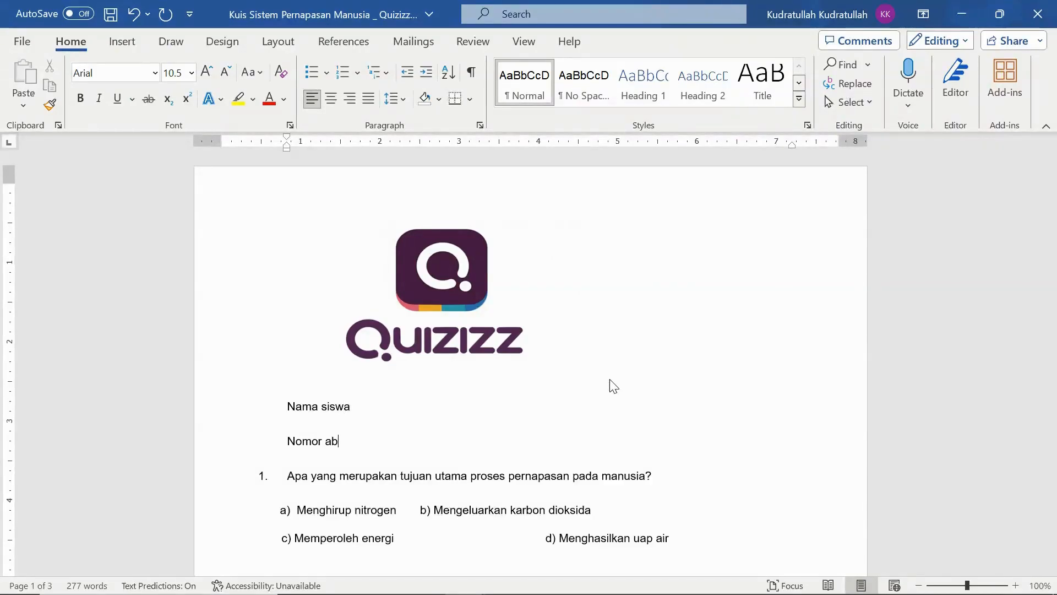
{"action": "type", "text": "sen dll"}
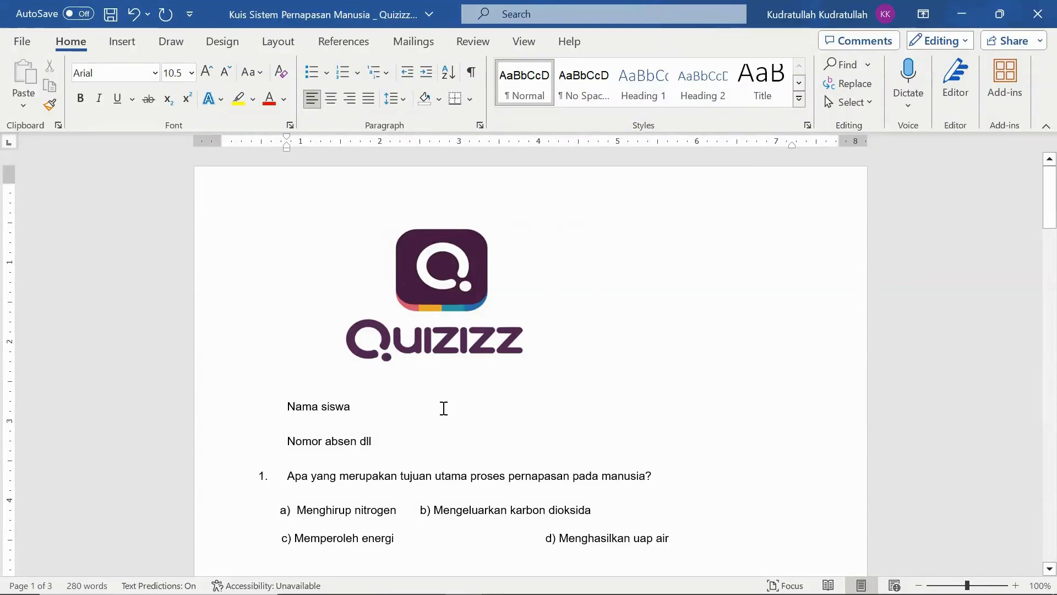
Step: Switch to Quizizz in Chrome and search the public quiz library for "materi olahraga"
{"action": "left_click", "coordinate": [342, 578]}
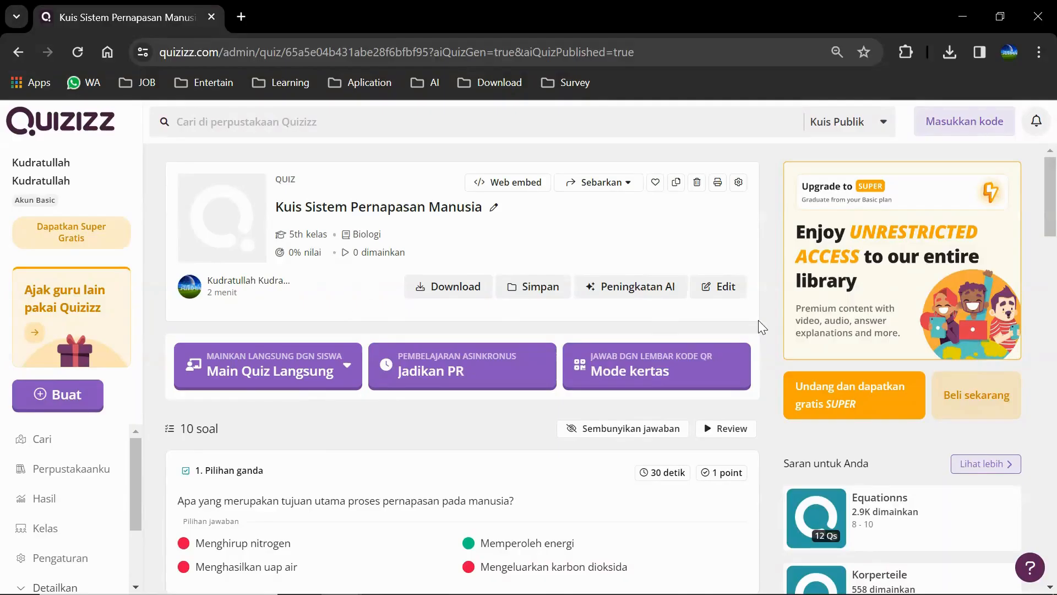
{"action": "mouse_move", "coordinate": [1053, 199]}
{"action": "left_mouse_down"}
{"action": "mouse_move", "coordinate": [1054, 243]}
{"action": "mouse_move", "coordinate": [1055, 192]}
{"action": "left_mouse_up"}
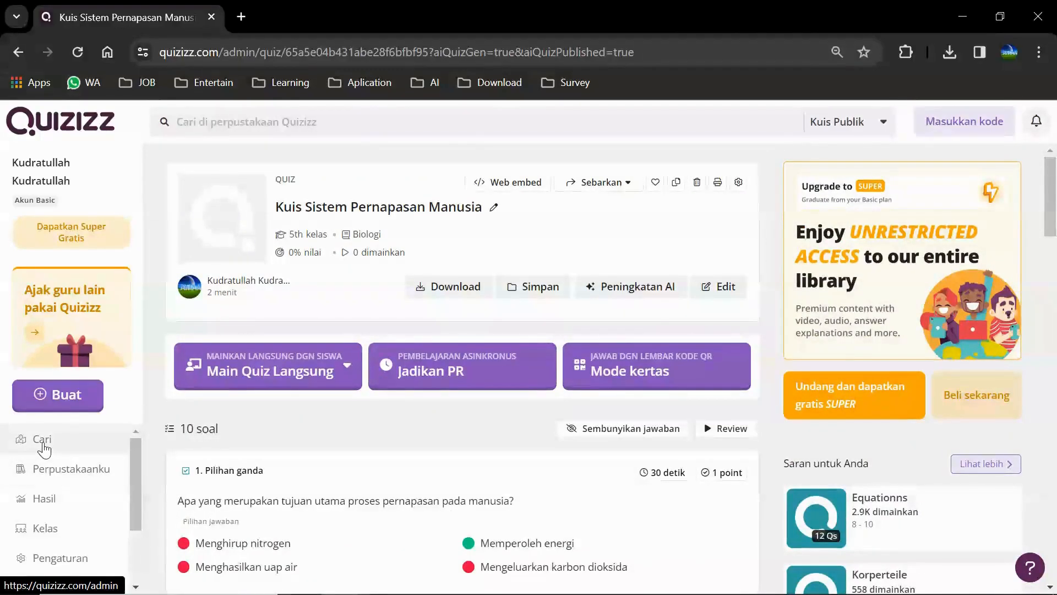
{"action": "left_click", "coordinate": [43, 439]}
{"action": "left_click", "coordinate": [420, 309]}
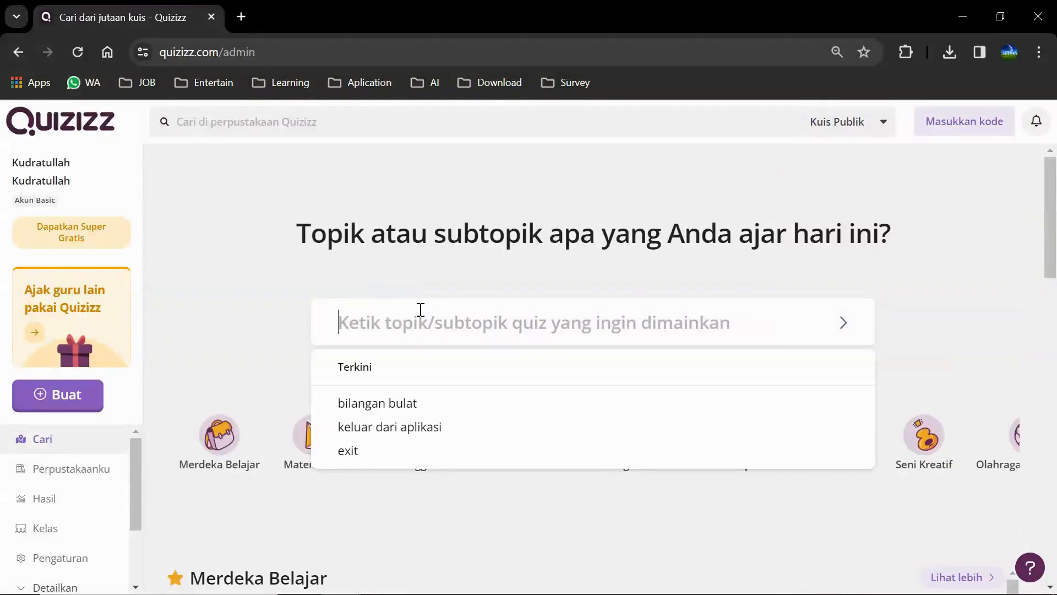
{"action": "type", "text": "materi olahraha"}
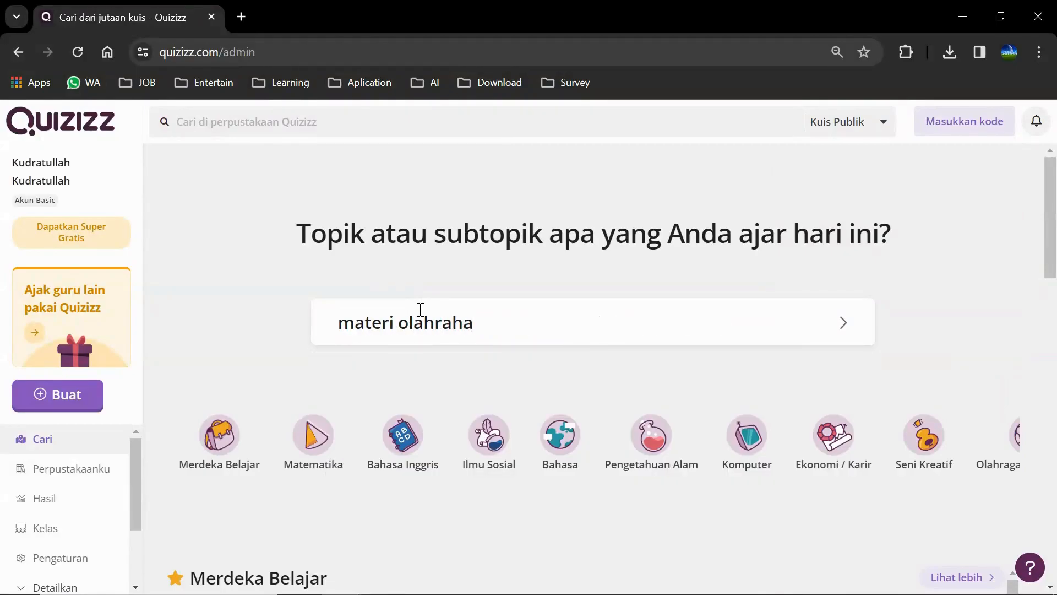
{"action": "key", "text": "Return"}
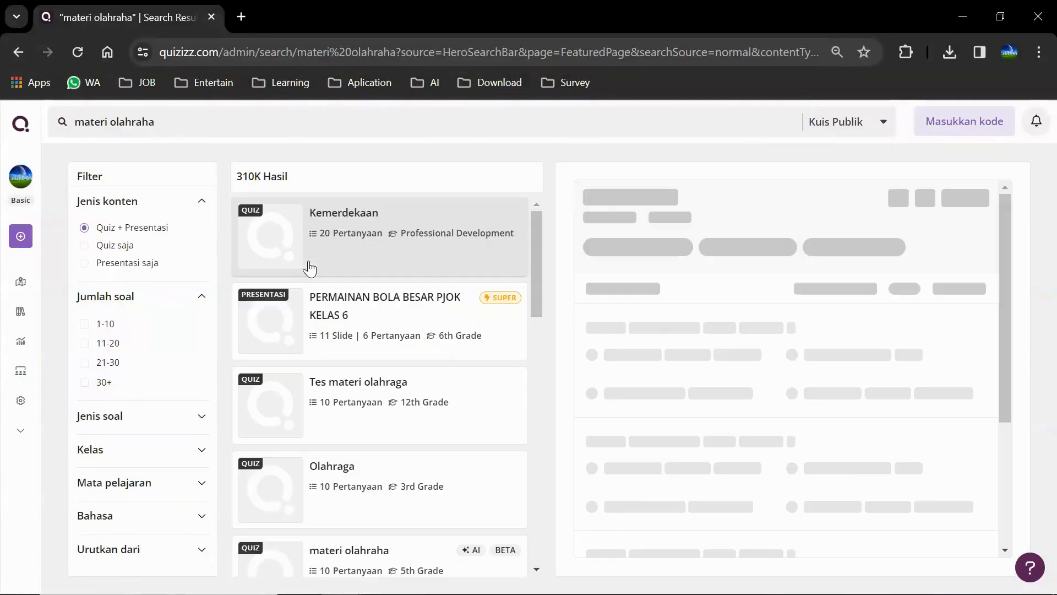
{"action": "left_click", "coordinate": [185, 132]}
{"action": "key", "text": "BackSpace"}
{"action": "key", "text": "BackSpace"}
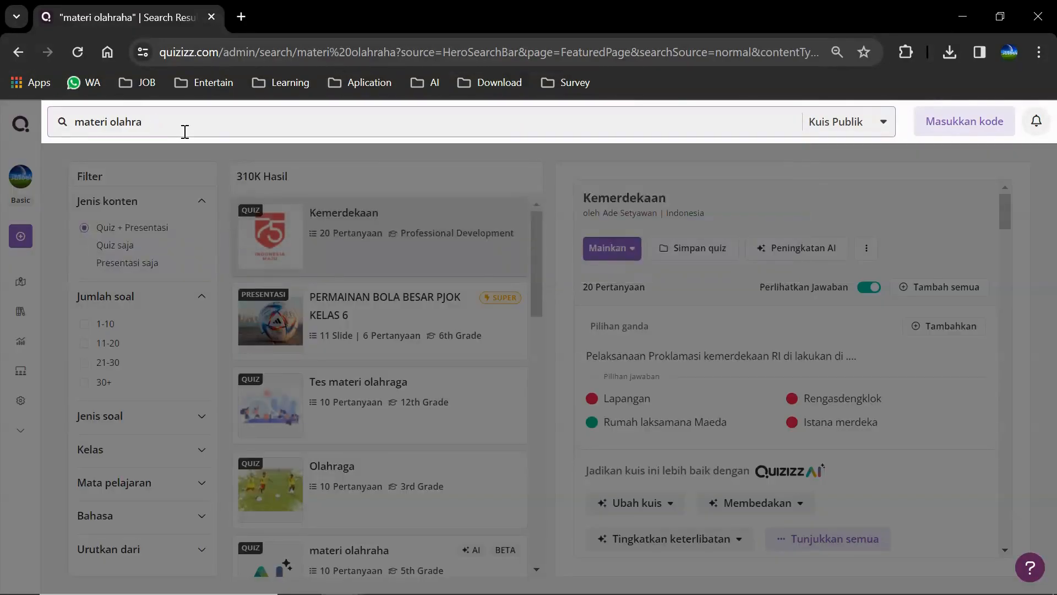
{"action": "type", "text": "ga"}
{"action": "key", "text": "Return"}
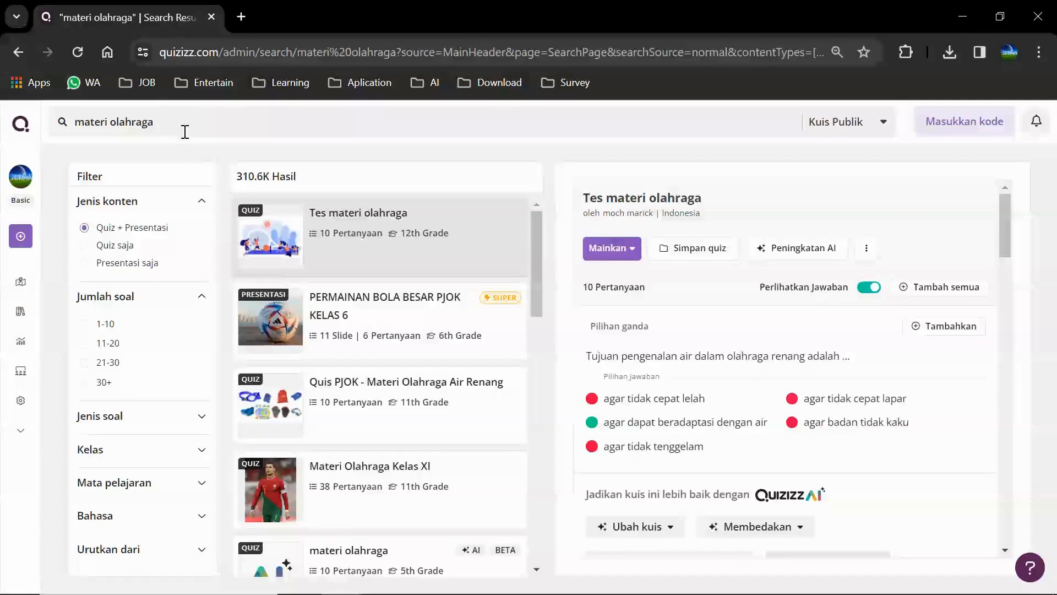
Step: Leave the search results and view the account profile's quiz library and collections
{"action": "left_click", "coordinate": [19, 51]}
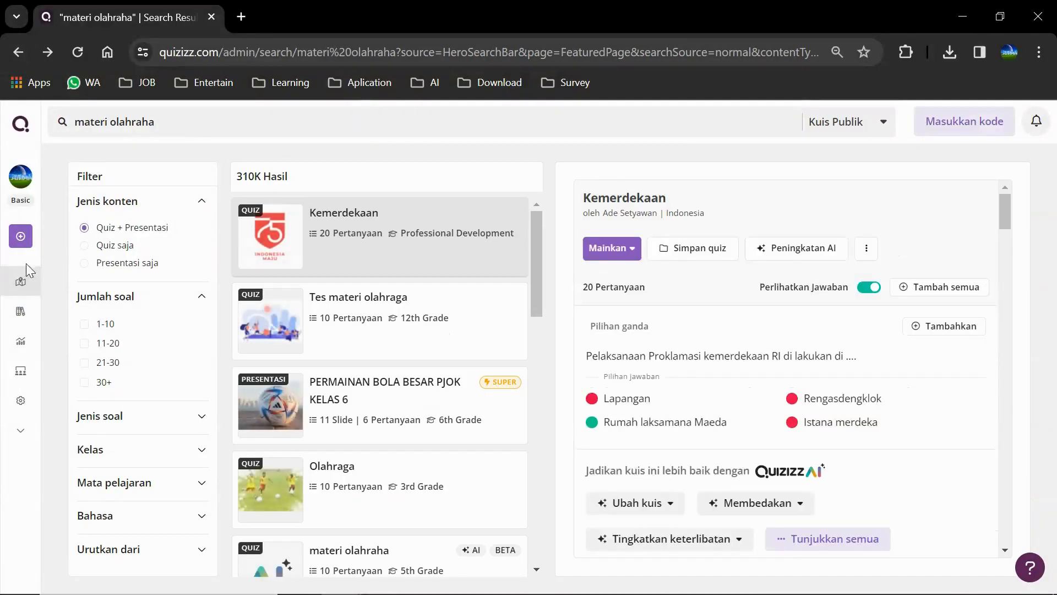
{"action": "left_click", "coordinate": [20, 190]}
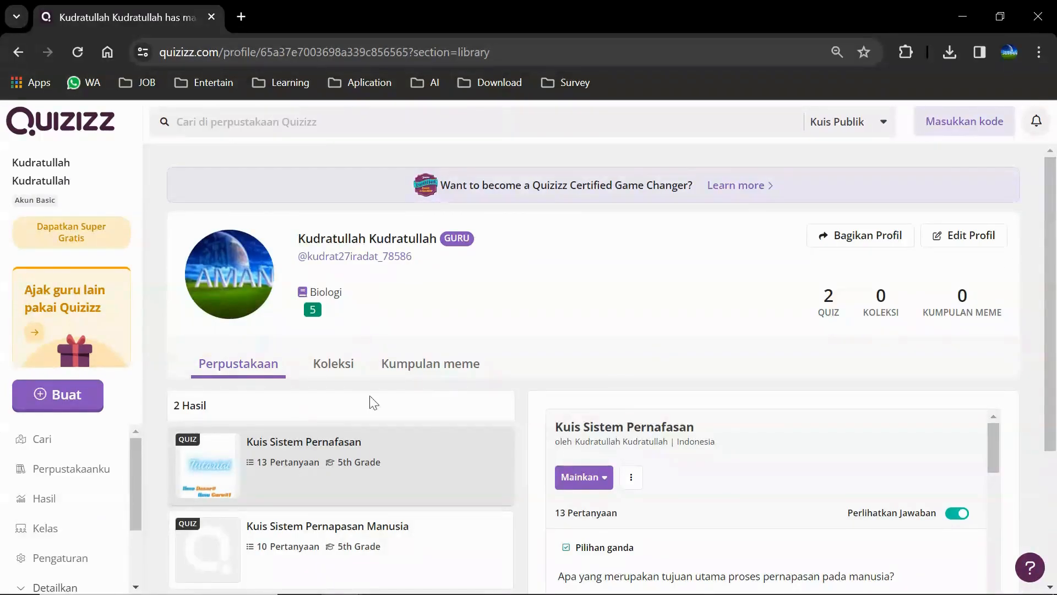
{"action": "left_click", "coordinate": [334, 366]}
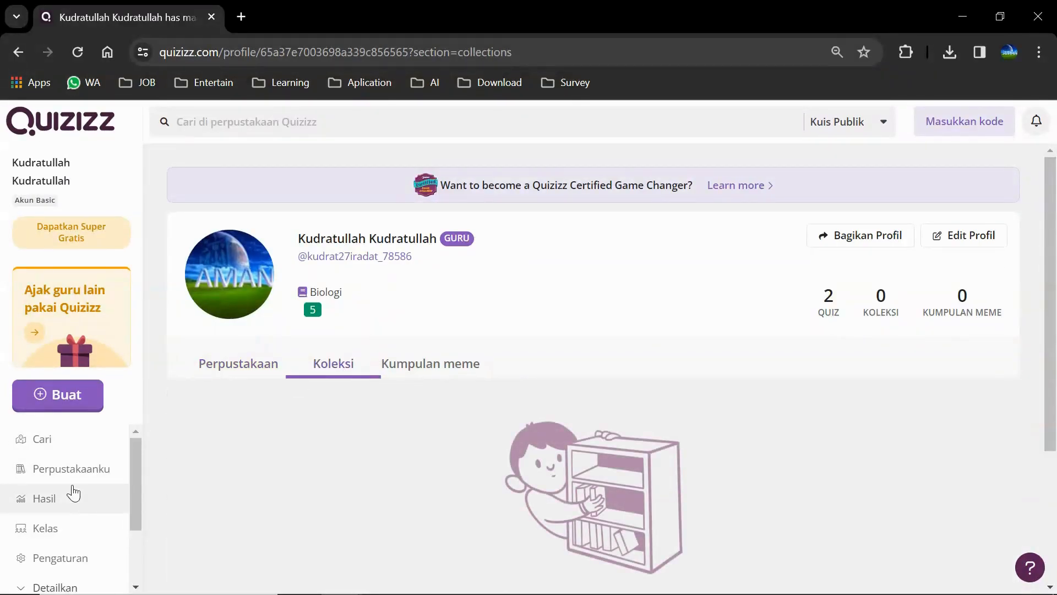
Step: Look over the quiz reports page and the classes page of the account
{"action": "left_click", "coordinate": [53, 511]}
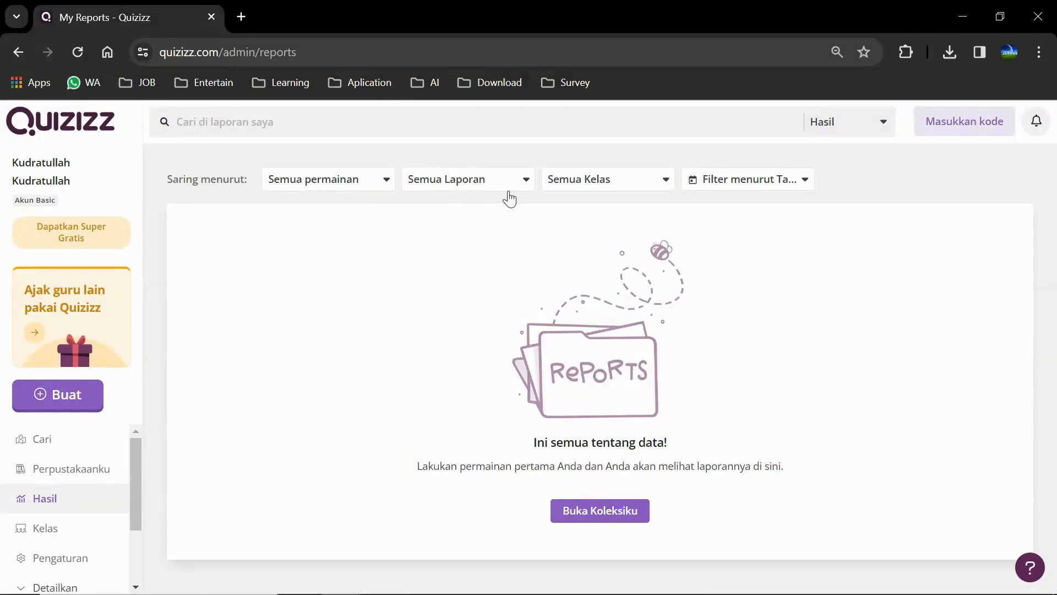
{"action": "left_click_drag", "start_coordinate": [139, 453], "coordinate": [136, 468]}
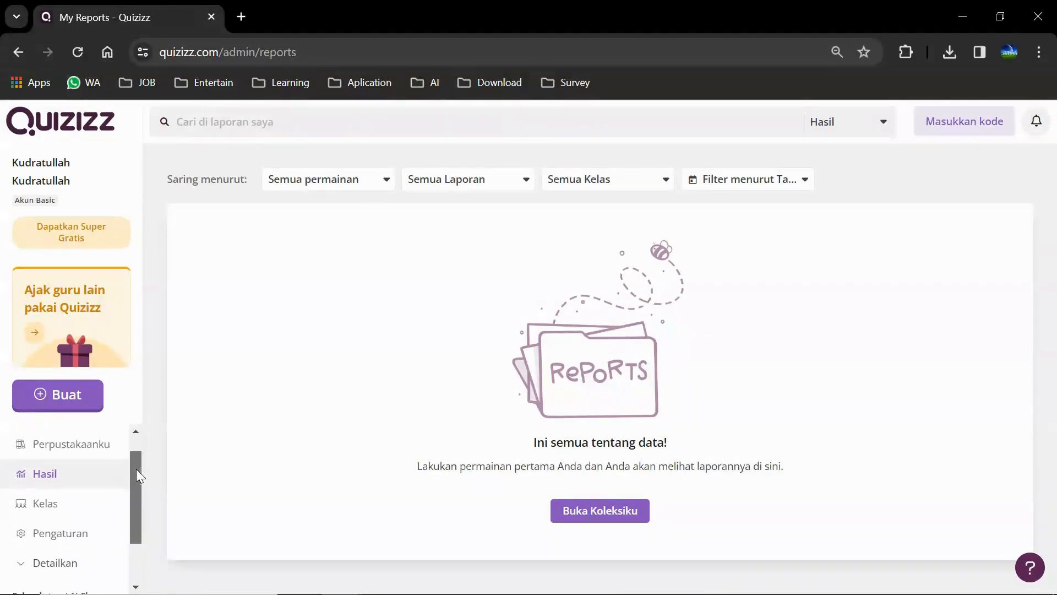
{"action": "left_click", "coordinate": [65, 497]}
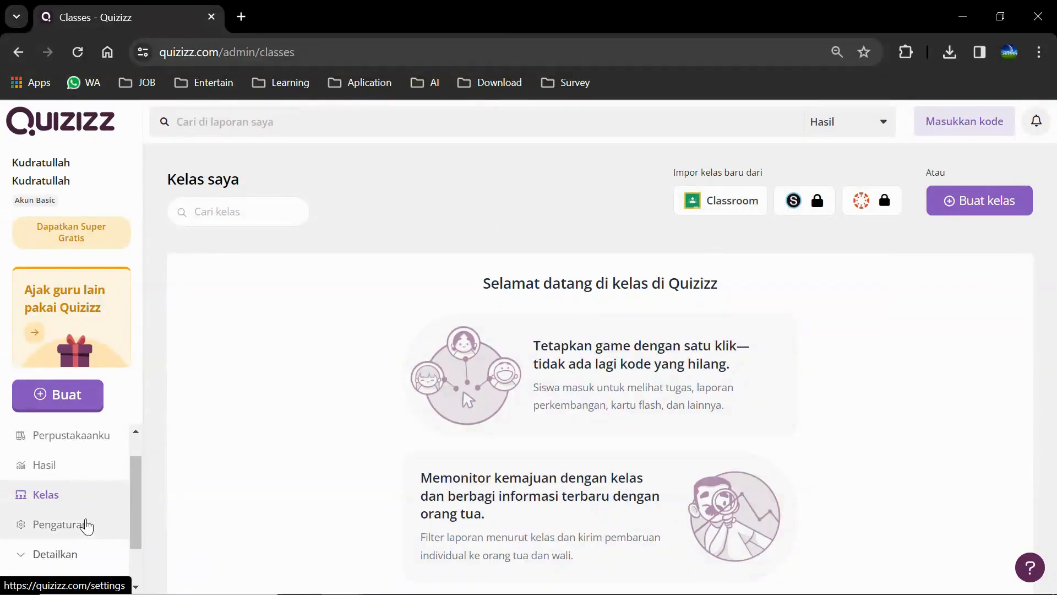
{"action": "left_click_drag", "start_coordinate": [134, 484], "coordinate": [133, 495]}
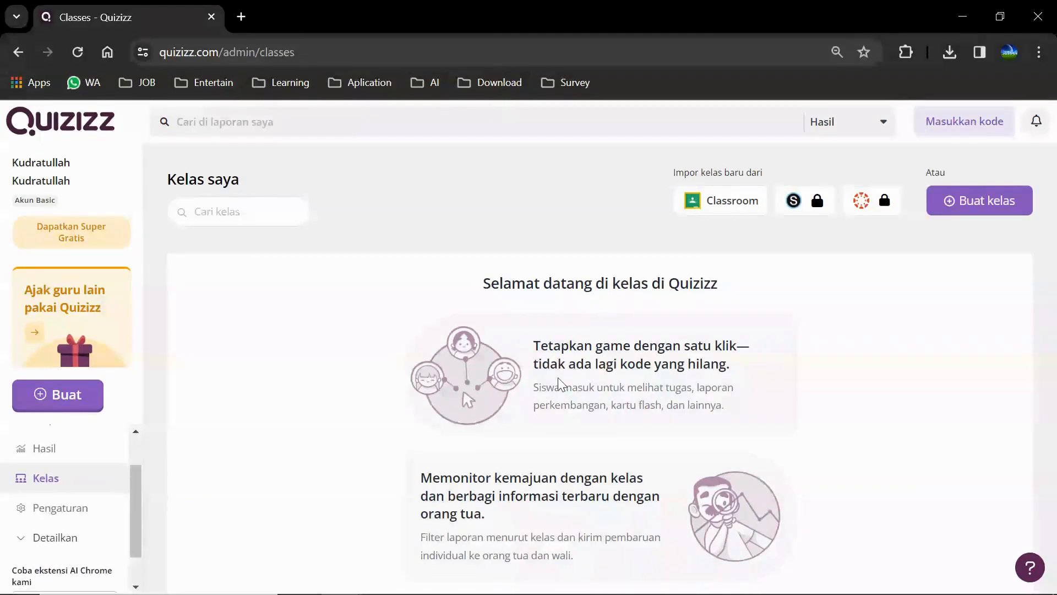